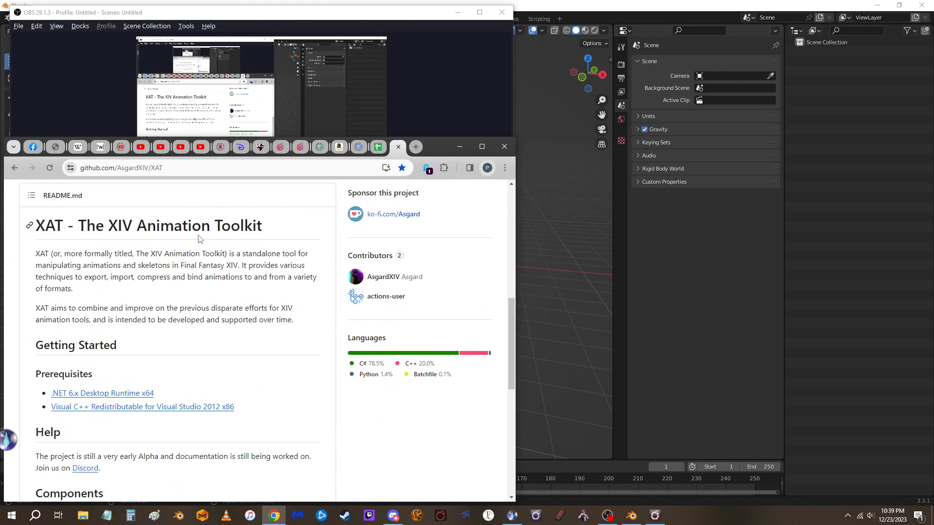
pyautogui.scroll(-4, 173, 333)
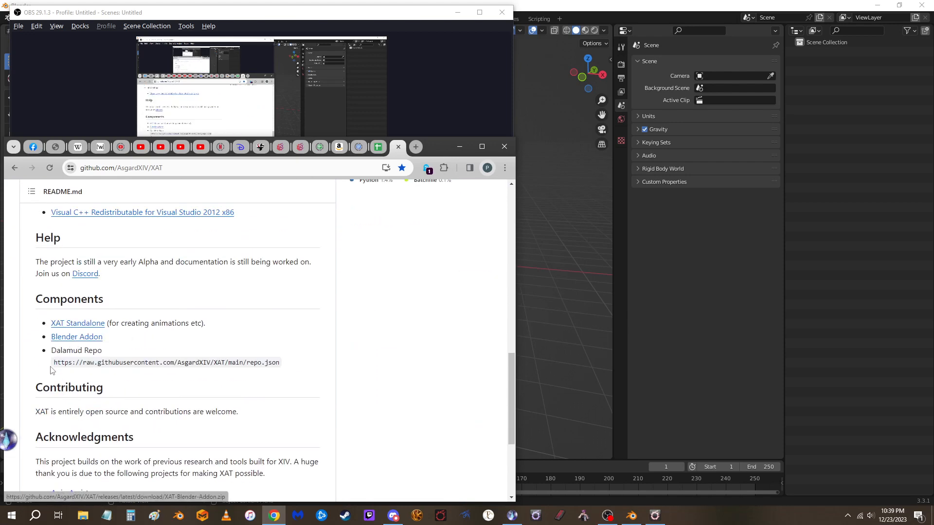
# Select the Dalamud repo URL in the XAT README's Components section and switch to Final Fantasy XIV
pyautogui.moveTo(53, 364); pyautogui.dragTo(286, 366)
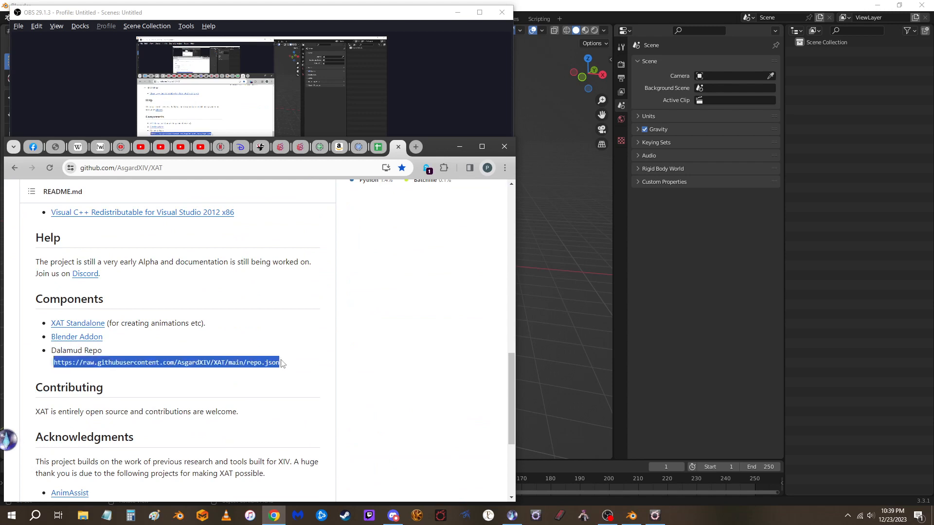
pyautogui.hotkey('alt', 'Tab')
pyautogui.press('Tab')
pyautogui.press('Tab')
pyautogui.press('Tab')
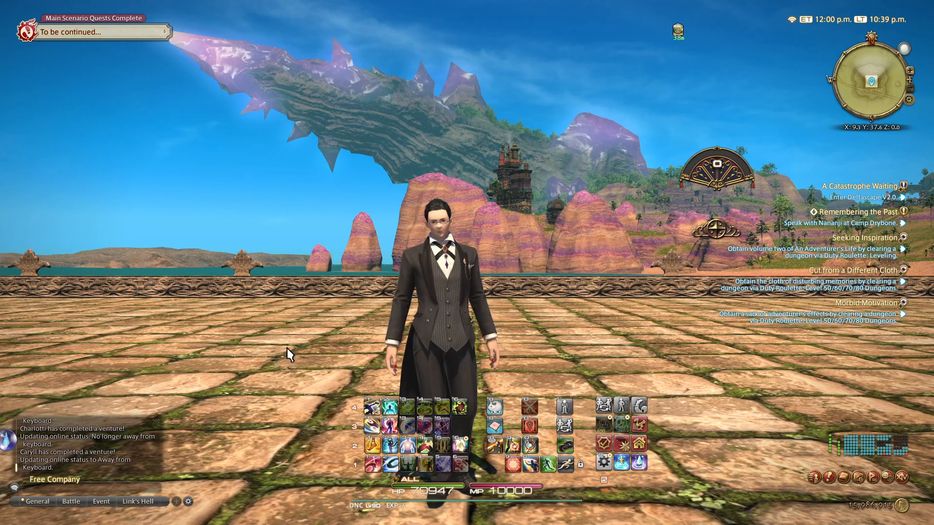
# Review the custom plugin repositories in the experimental Dalamud settings and close the settings without saving
pyautogui.press('Escape')
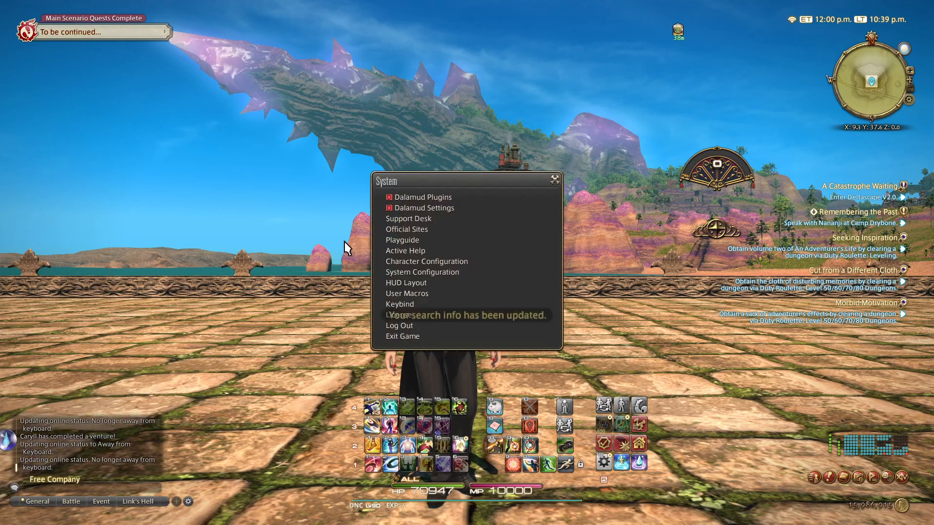
pyautogui.click(414, 207)
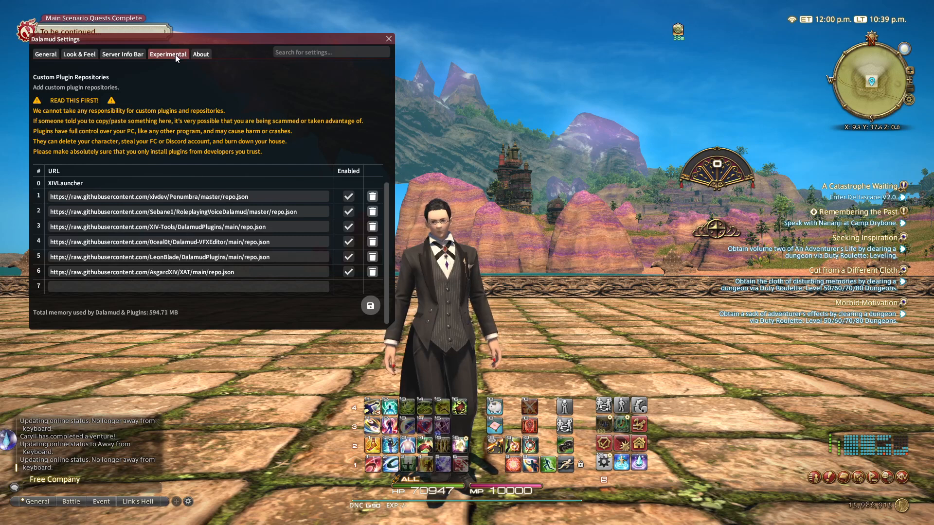
pyautogui.click(165, 287)
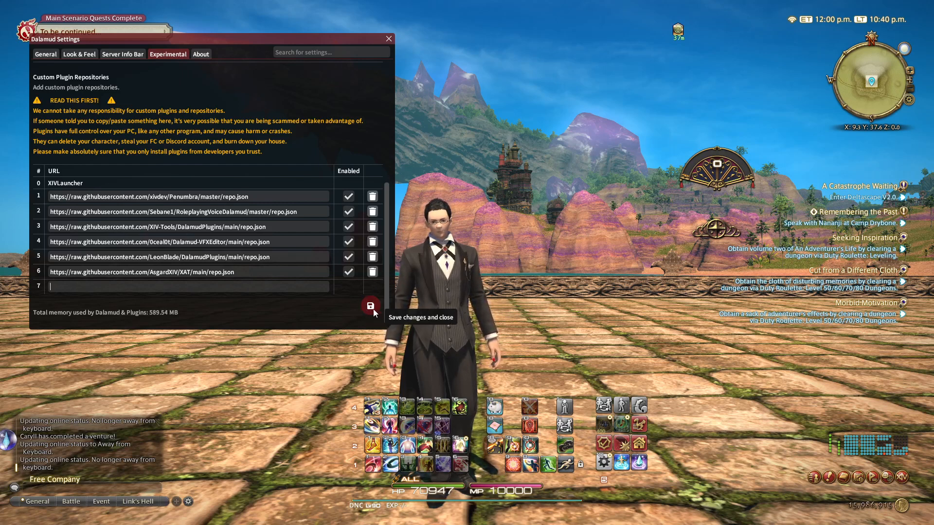
pyautogui.click(388, 39)
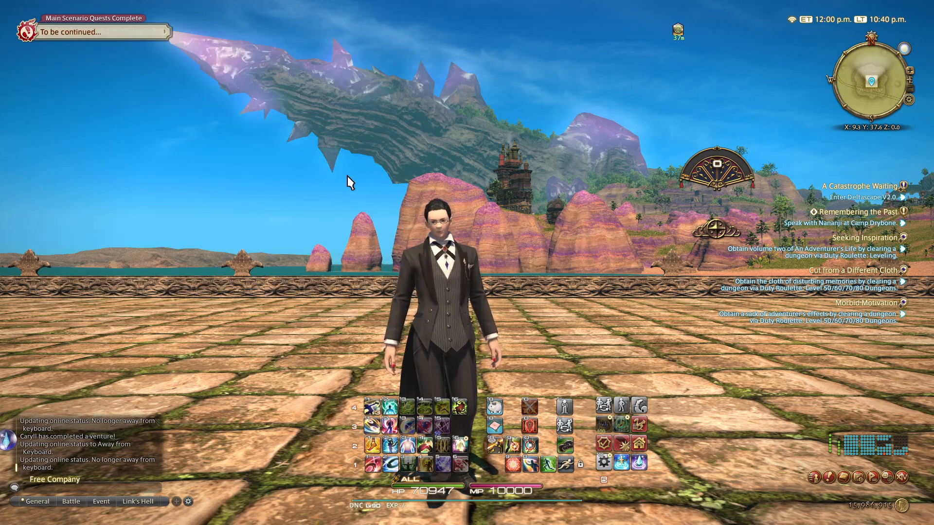
# Search all Dalamud plugins for "xat", expand the XAT plugin's details and close the Plugin Installer
pyautogui.press('Escape')
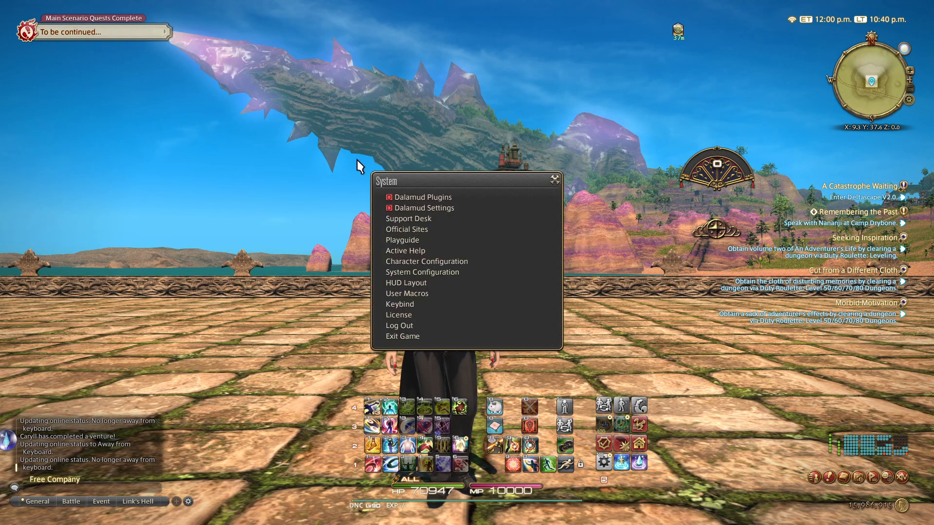
pyautogui.click(421, 197)
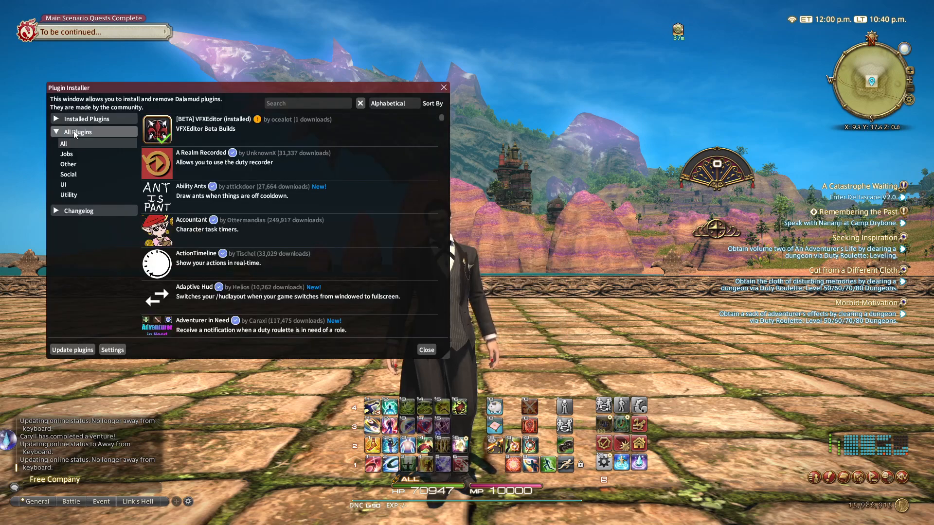
pyautogui.click(282, 104)
pyautogui.write('xat')
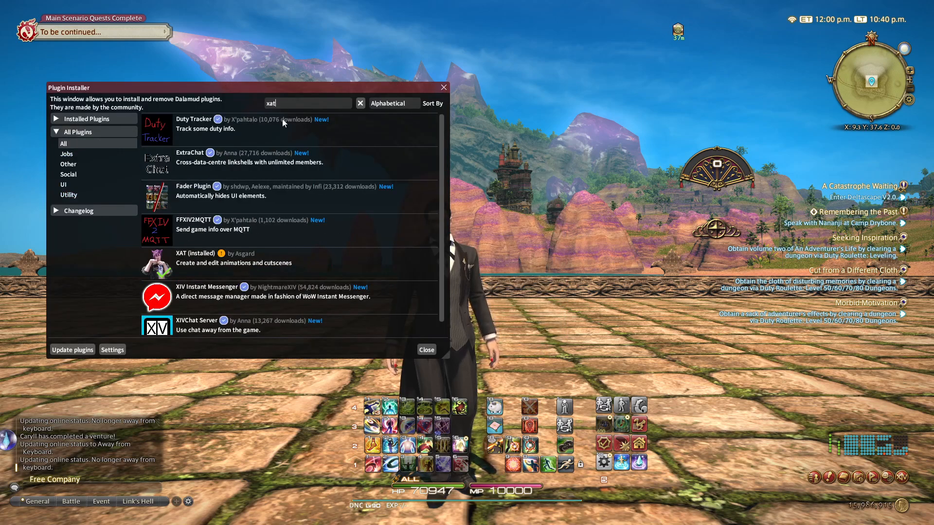
pyautogui.click(254, 266)
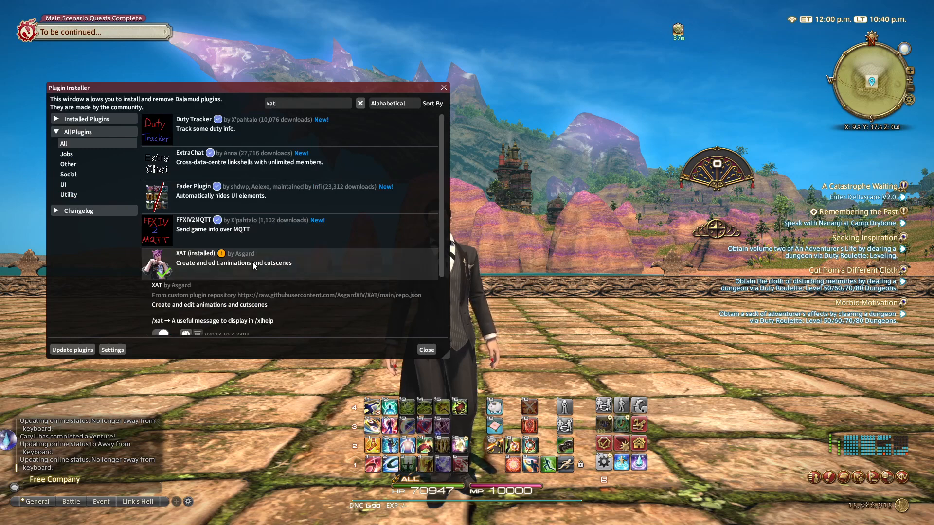
pyautogui.scroll(-1, 254, 265)
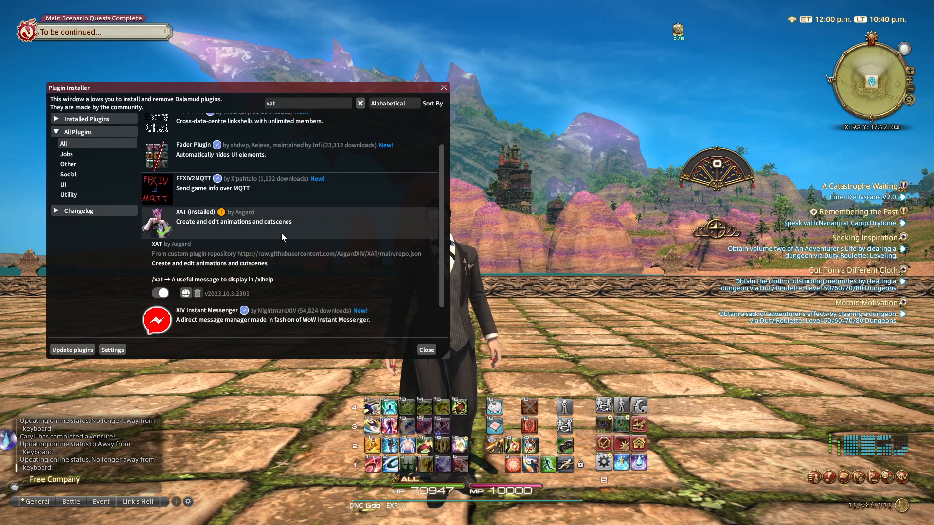
pyautogui.click(443, 88)
# Switch to Blender, open the add-on installation file browser from the preferences and cancel it
pyautogui.hotkey('alt', 'Tab')
pyautogui.hotkey('alt', 'Tab')
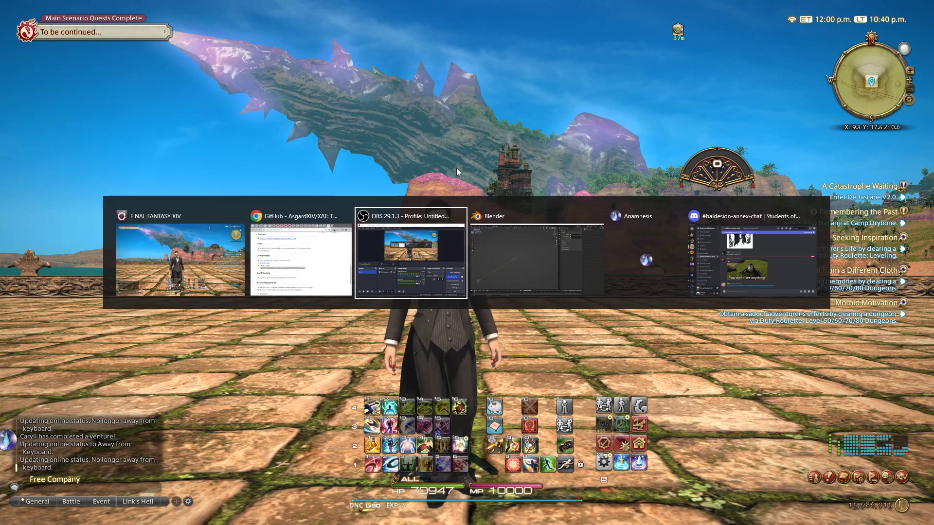
pyautogui.hotkey('alt', 'Tab')
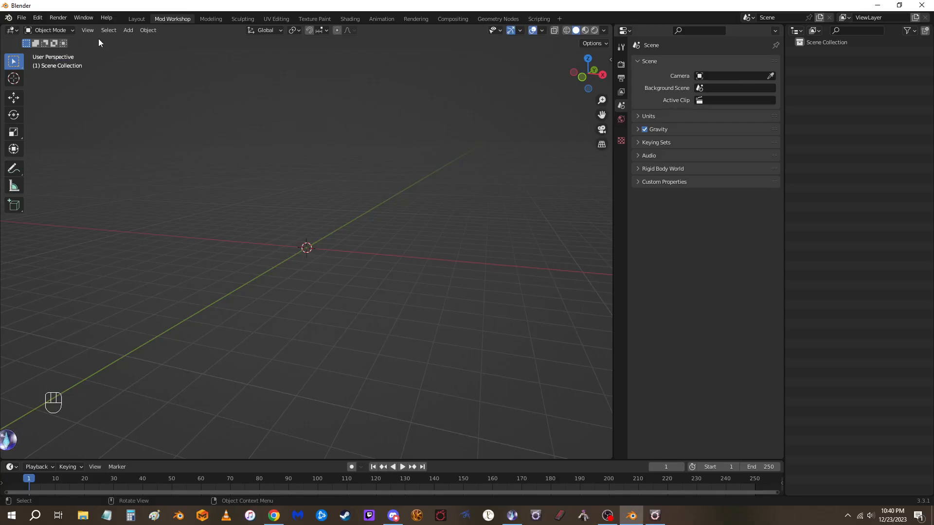
pyautogui.click(37, 18)
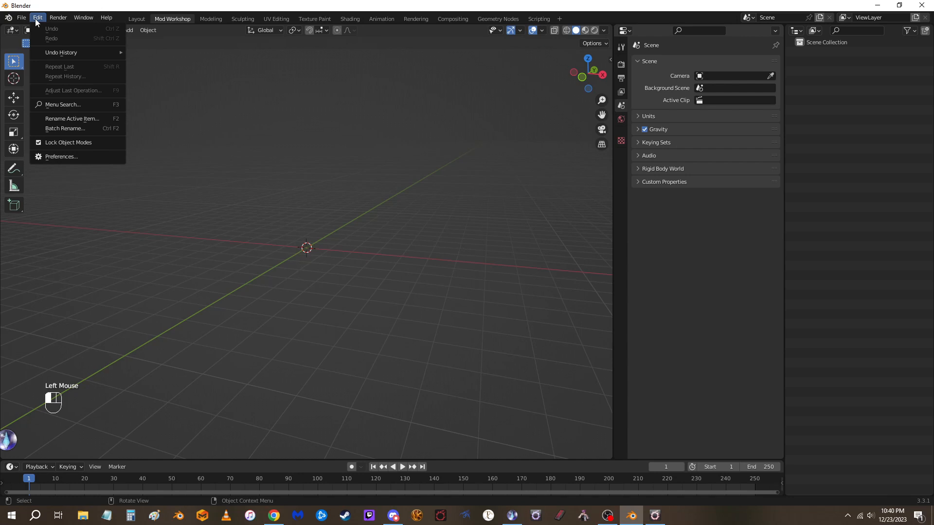
pyautogui.click(53, 156)
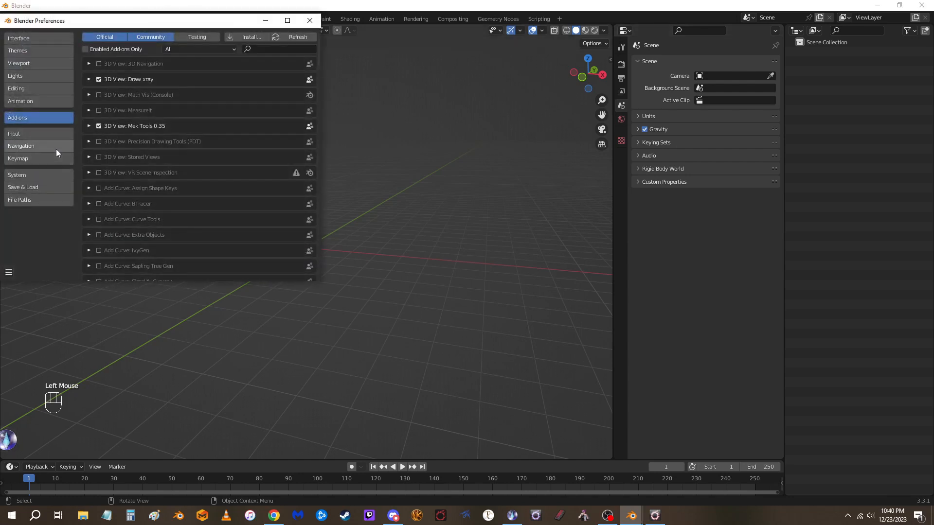
pyautogui.click(242, 38)
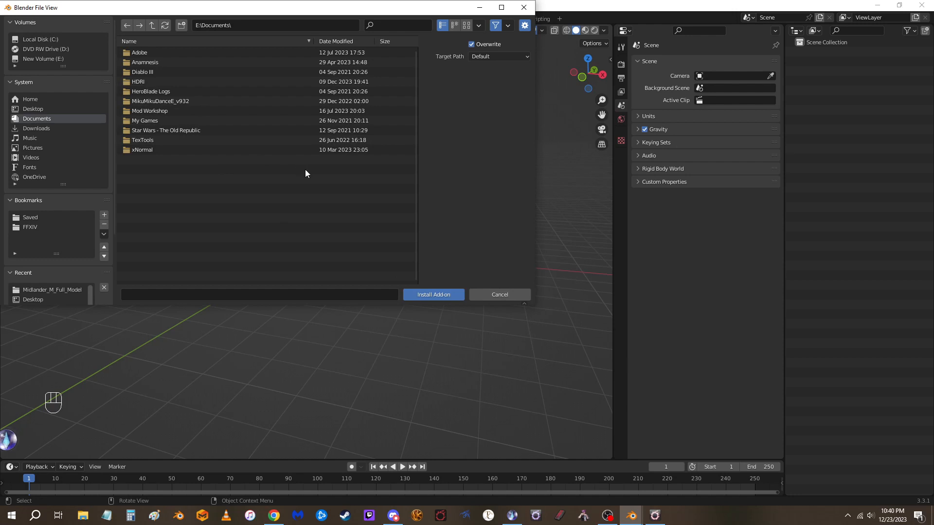
pyautogui.click(501, 294)
# Search the installed add-ons for "xat", clear the search and close the preferences
pyautogui.click(263, 49)
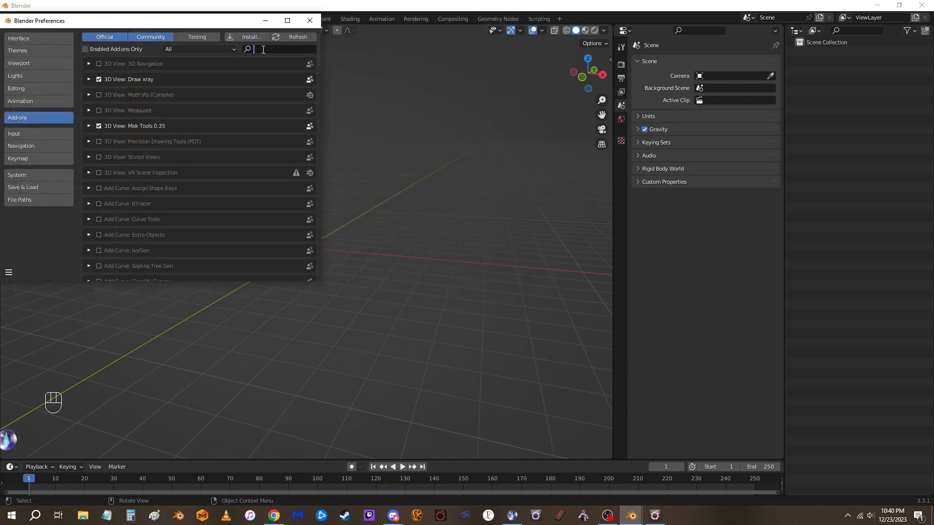
pyautogui.write('xat')
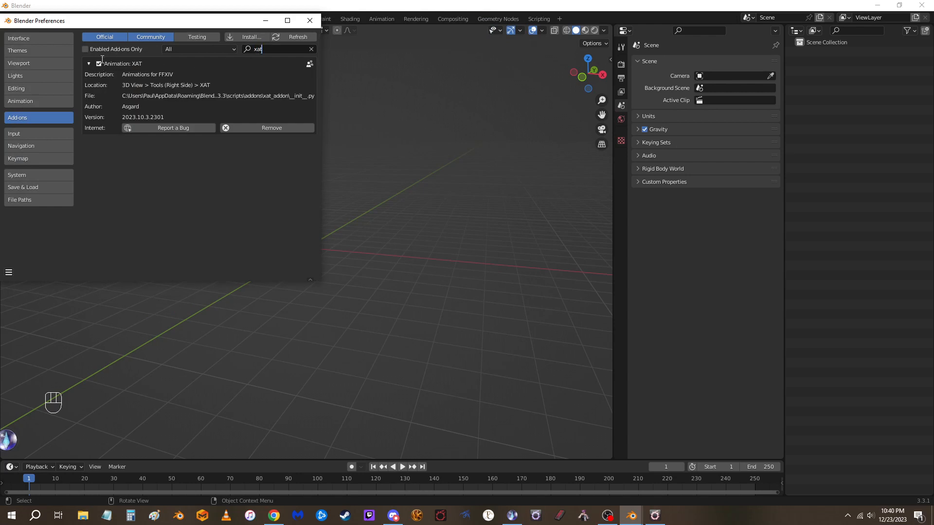
pyautogui.click(312, 49)
pyautogui.click(309, 20)
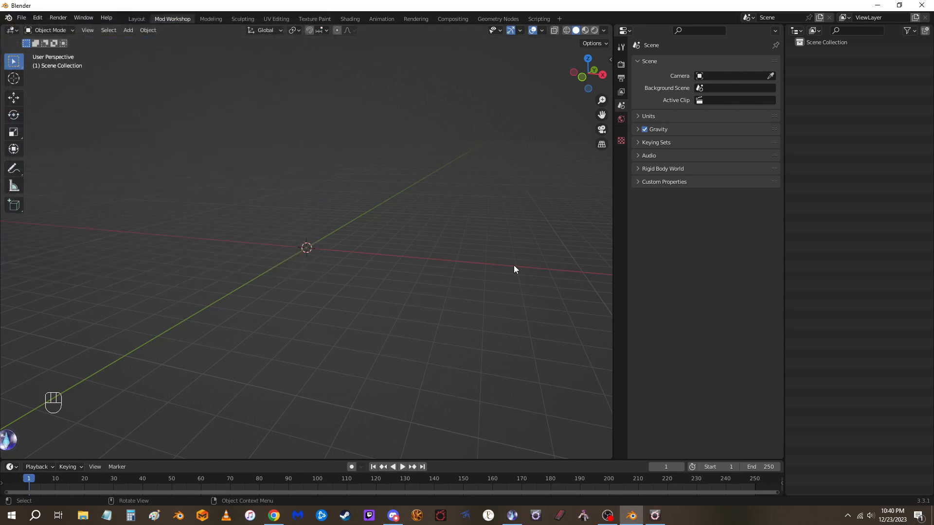
# Display the XAT add-on's tools in the 3D viewport sidebar and hide the sidebar again
pyautogui.press('n')
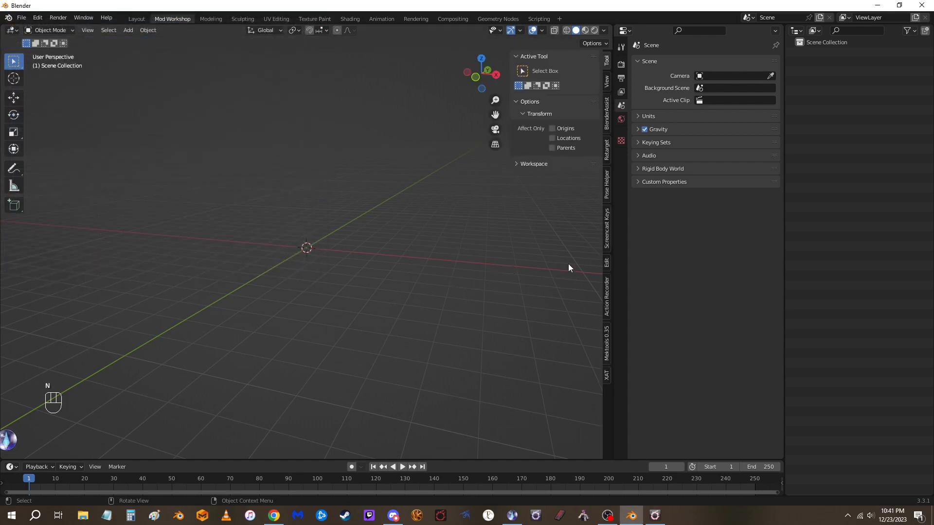
pyautogui.click(606, 376)
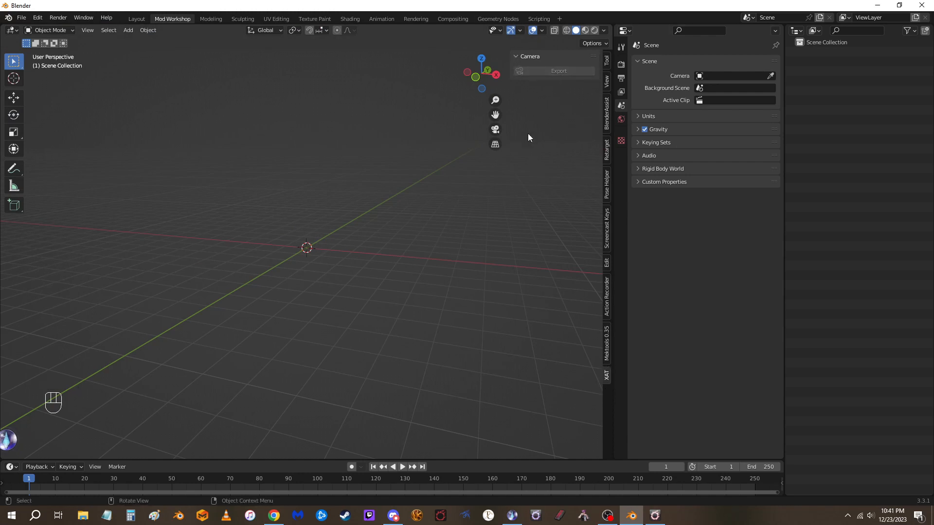
pyautogui.press('n')
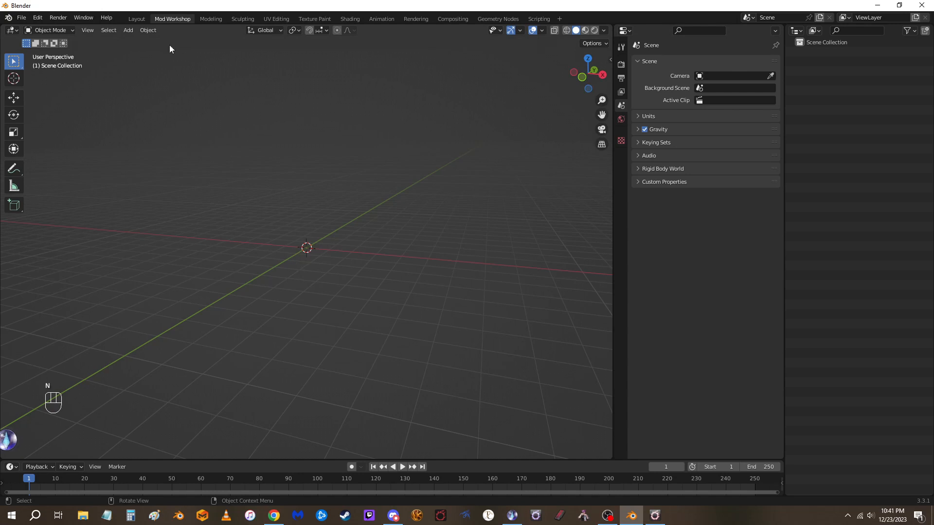
# Import the FBX file edance.fbx from the Desktop folder with the default import settings
pyautogui.click(20, 18)
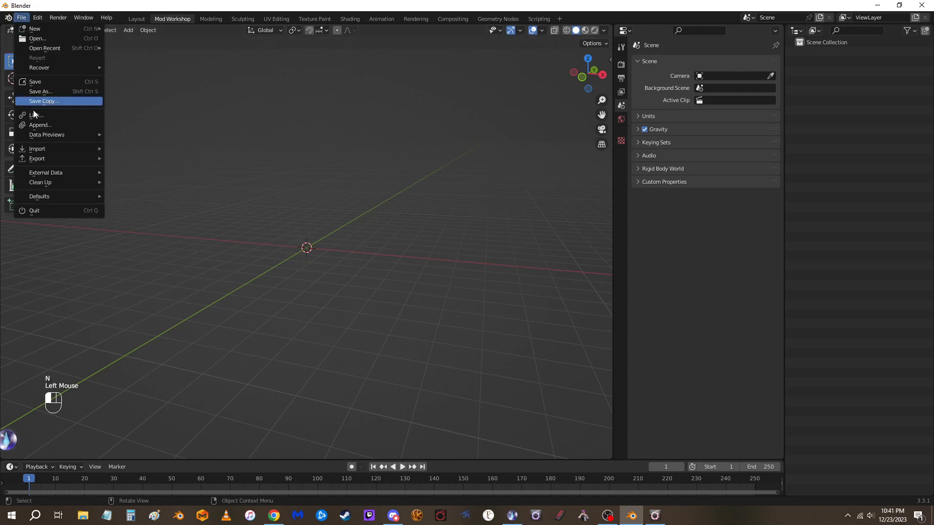
pyautogui.moveTo(42, 150)
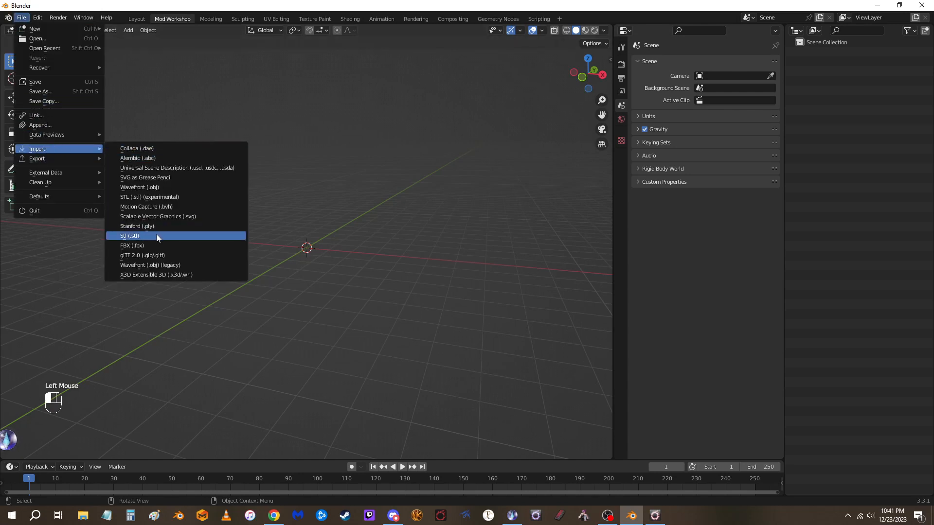
pyautogui.click(154, 246)
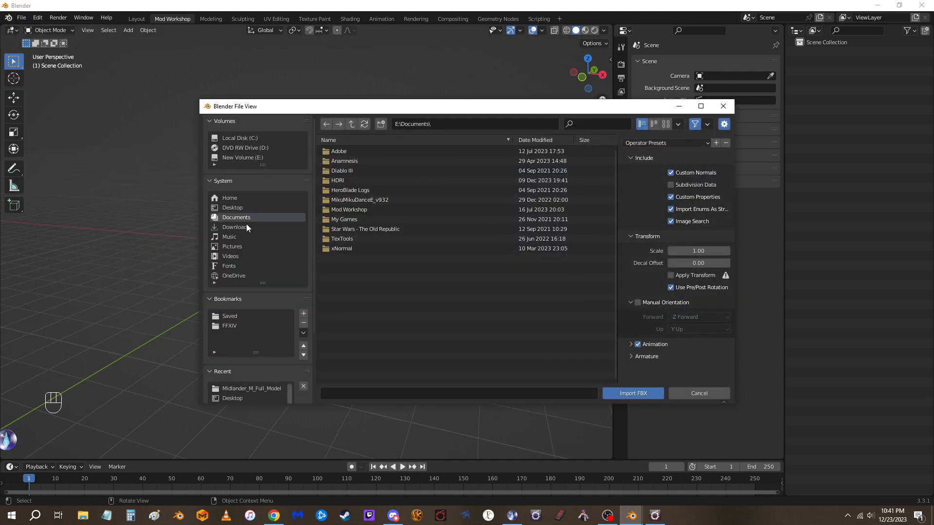
pyautogui.click(236, 208)
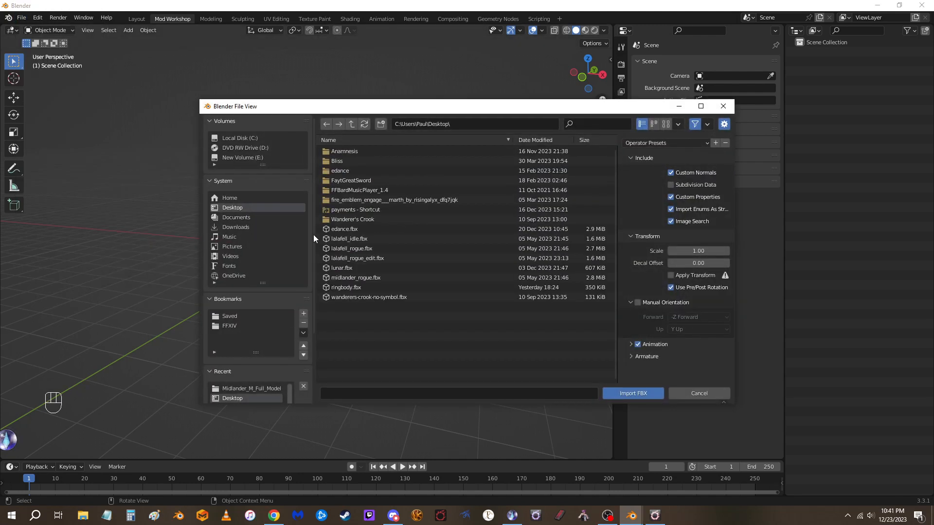
pyautogui.doubleClick(353, 229)
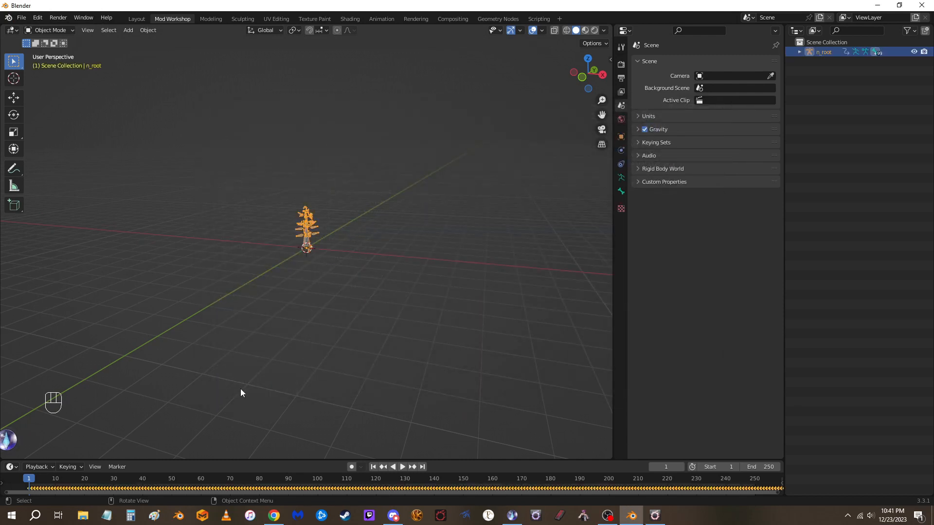
# Deselect the imported armature, enlarge the timeline area and change it to the Action Editor
pyautogui.click(162, 444)
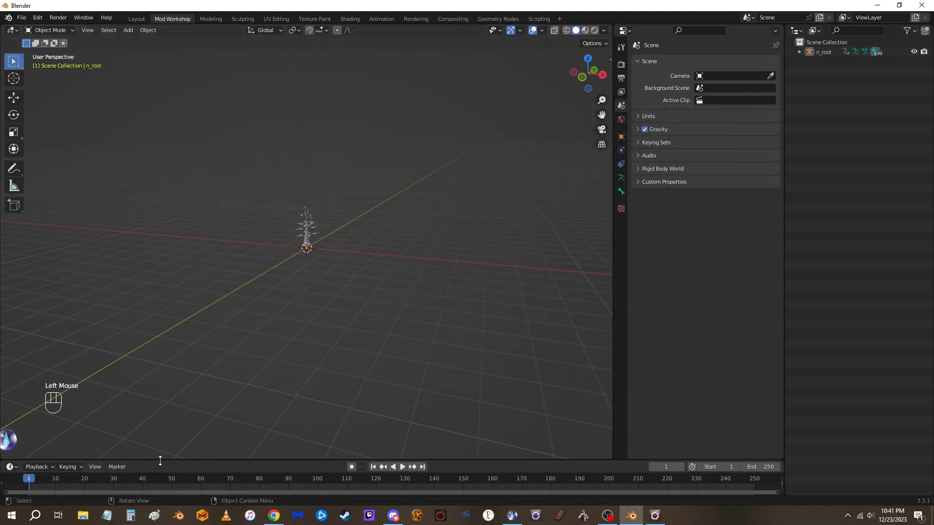
pyautogui.moveTo(159, 459); pyautogui.dragTo(167, 405)
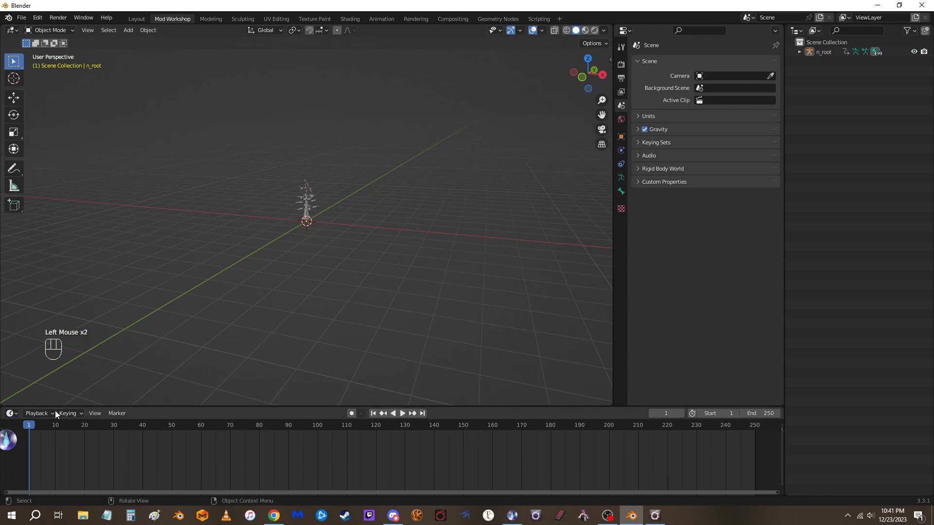
pyautogui.click(48, 415)
pyautogui.click(11, 414)
pyautogui.click(10, 414)
pyautogui.click(31, 413)
pyautogui.moveTo(16, 417); pyautogui.dragTo(159, 320)
pyautogui.moveTo(48, 414); pyautogui.dragTo(72, 439)
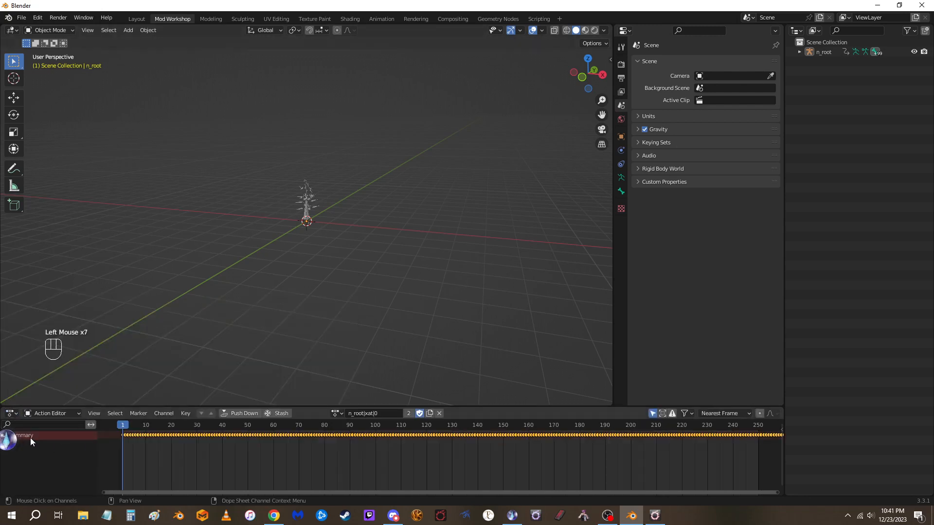
pyautogui.moveTo(82, 406); pyautogui.dragTo(66, 437)
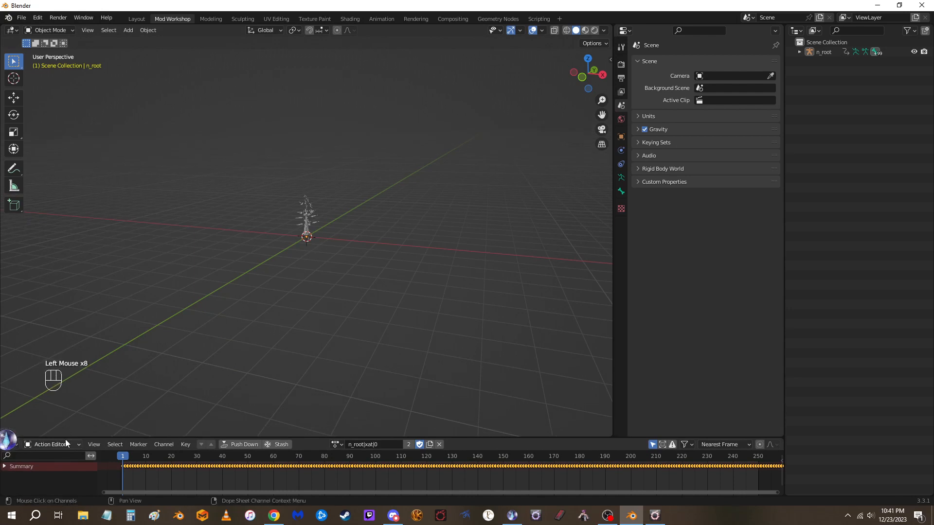
# Expand the action's summary and delete the n_root channel
pyautogui.click(4, 467)
pyautogui.click(17, 477)
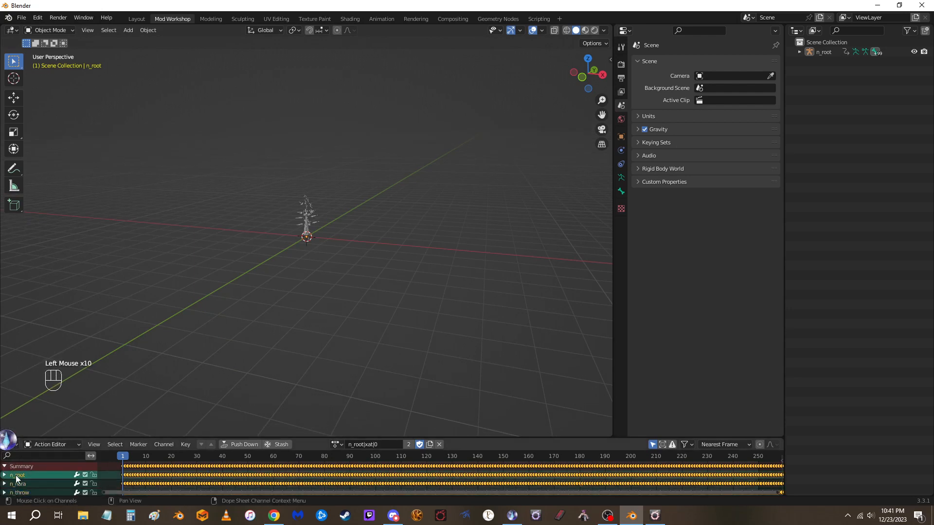
pyautogui.press('x')
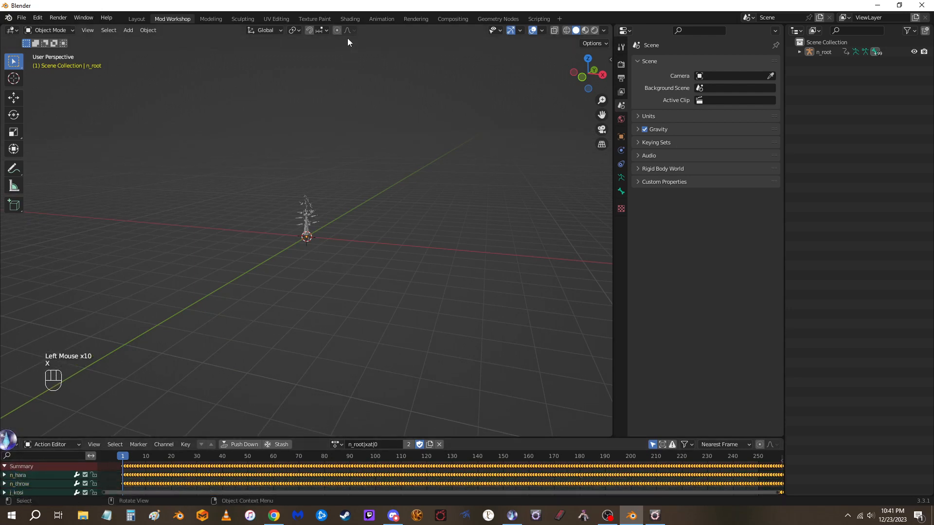
# Switch to the Animation workspace
pyautogui.click(385, 19)
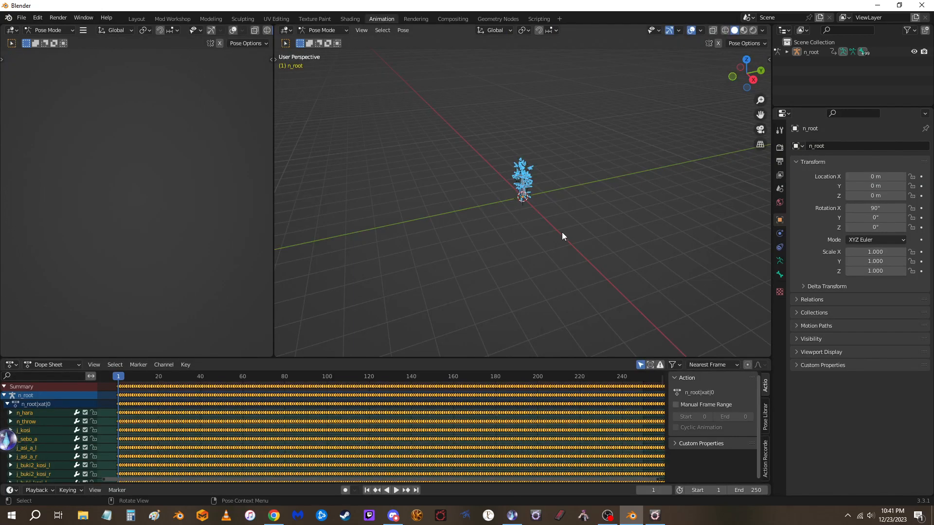
# Return to Object Mode and import Midlander_M_Full_Model.fbx from the recent Midlander_M_Full_Model folder with the default FBX settings
pyautogui.hotkey('ctrl', 'Tab')
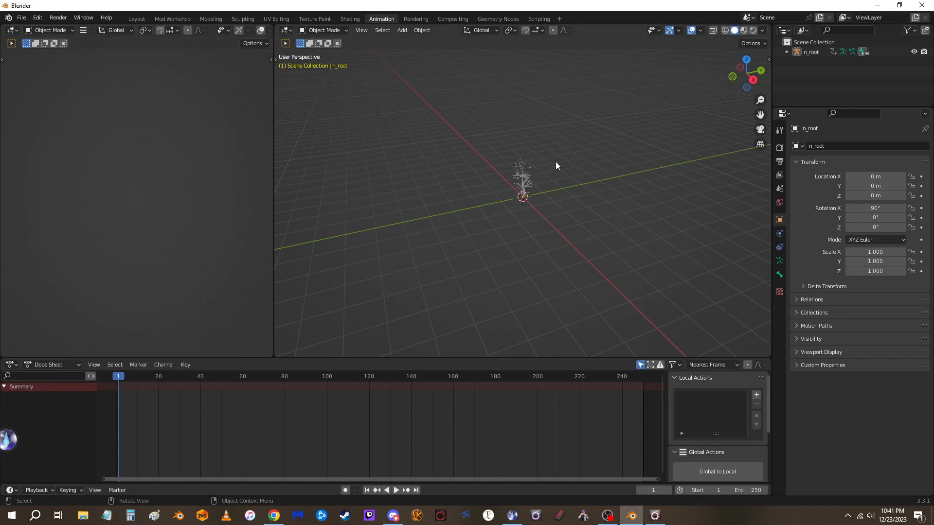
pyautogui.scroll(9, 555, 161)
pyautogui.scroll(-4, 556, 161)
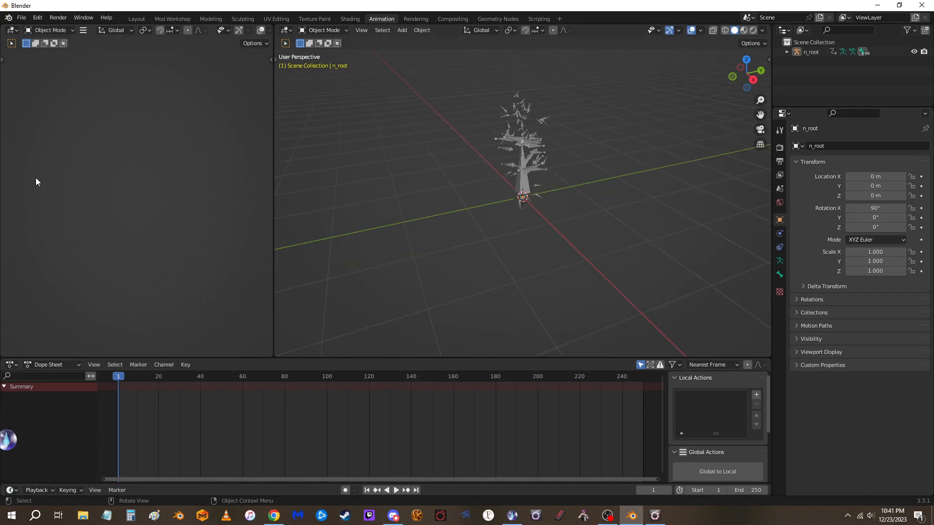
pyautogui.click(22, 17)
pyautogui.moveTo(47, 151)
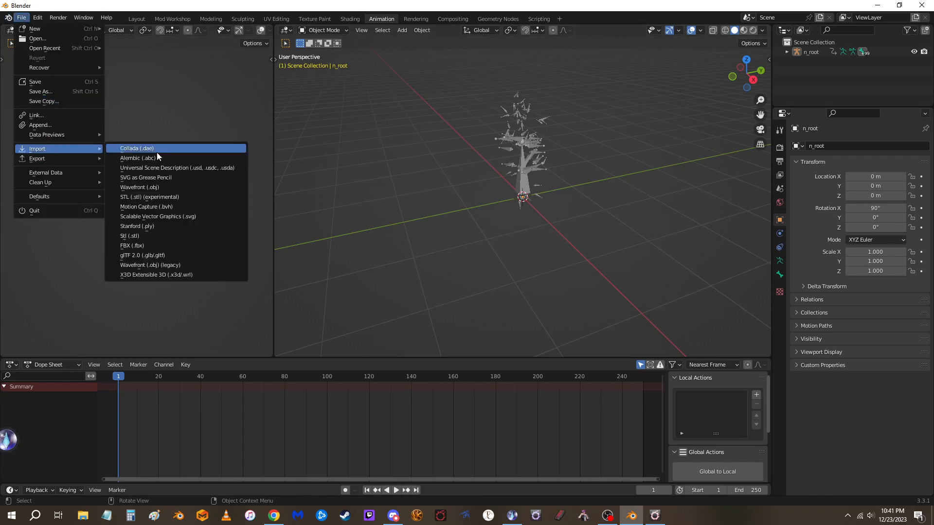
pyautogui.click(146, 245)
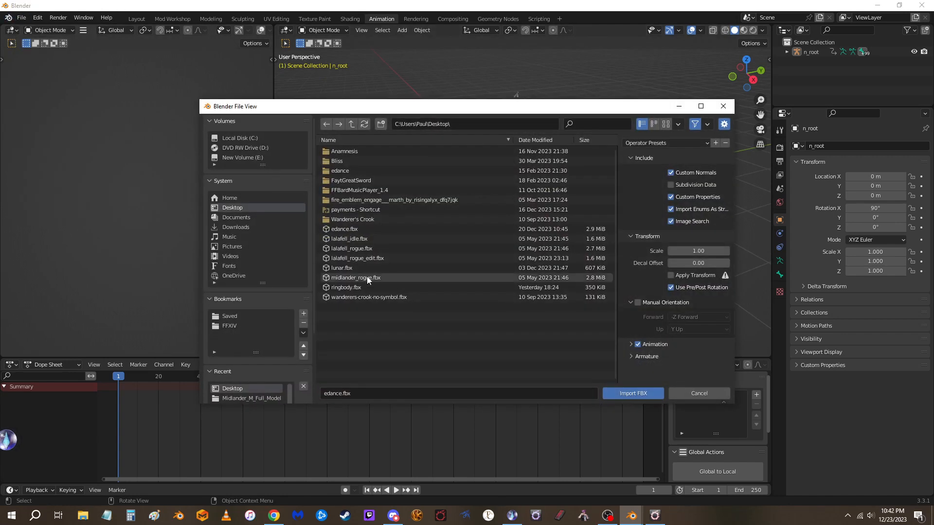
pyautogui.click(245, 397)
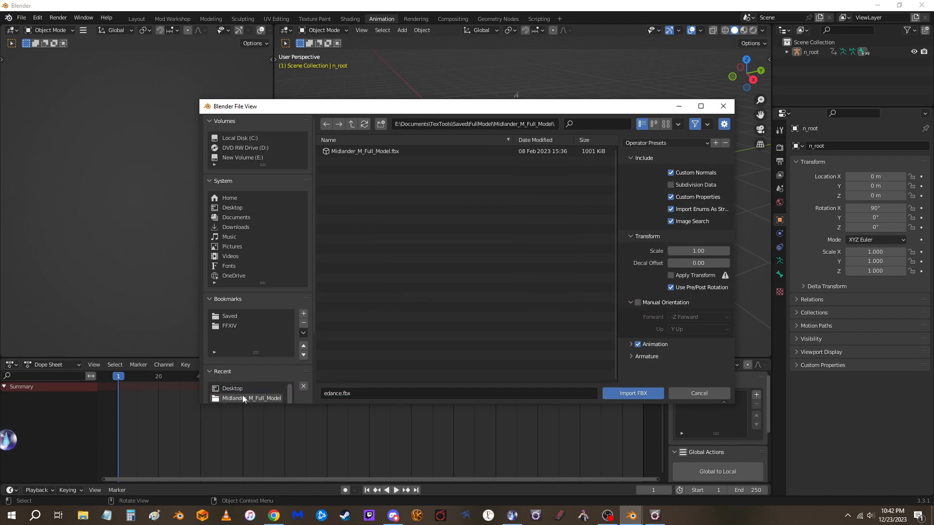
pyautogui.click(360, 151)
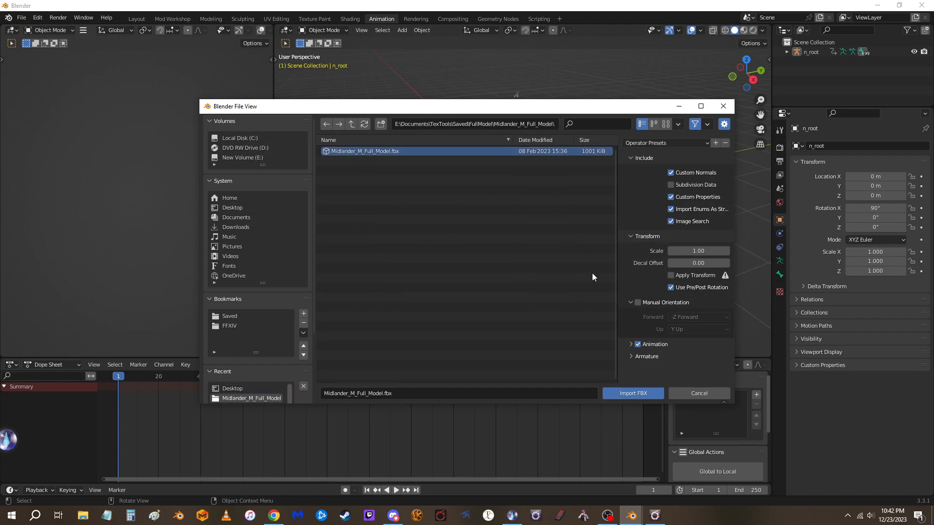
pyautogui.click(632, 393)
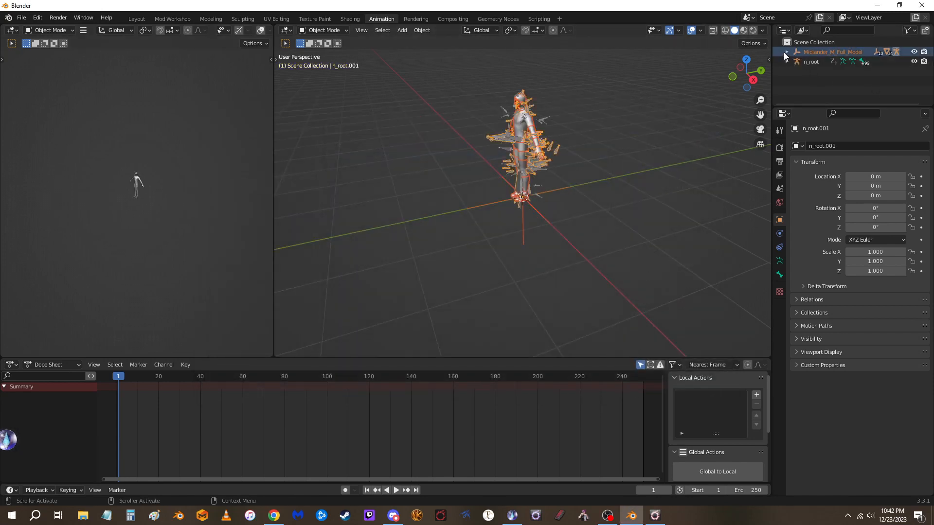
# In the Mod Workshop workspace, assign the n_root|xat|0 action to the Midlander model's n_root.001 armature
pyautogui.click(173, 19)
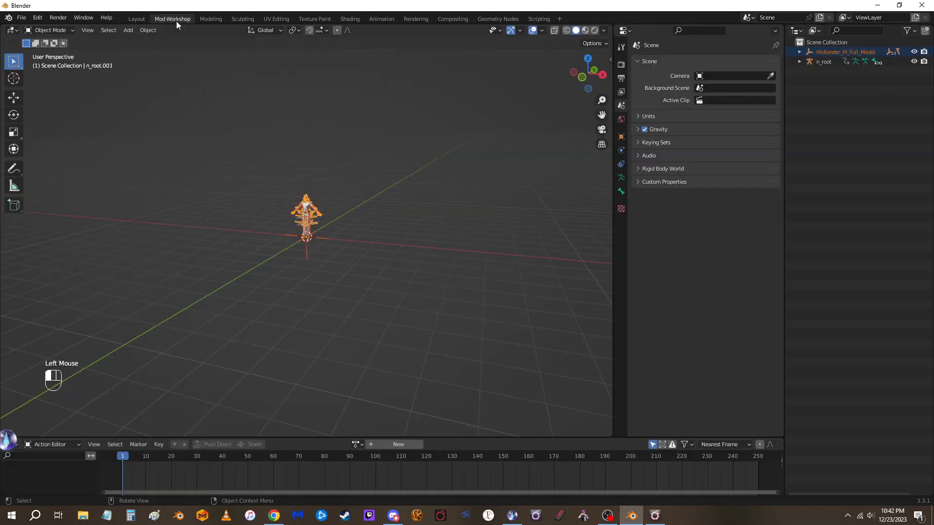
pyautogui.click(801, 51)
pyautogui.click(841, 159)
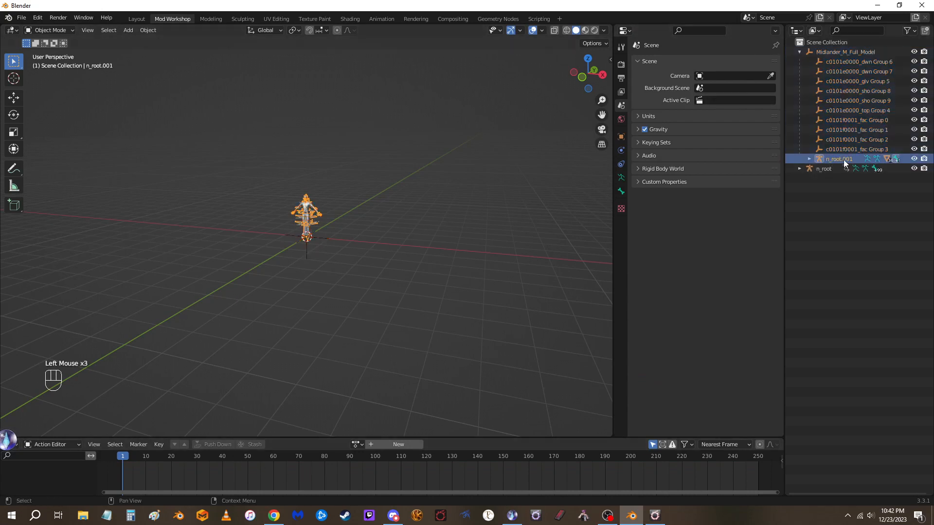
pyautogui.click(357, 444)
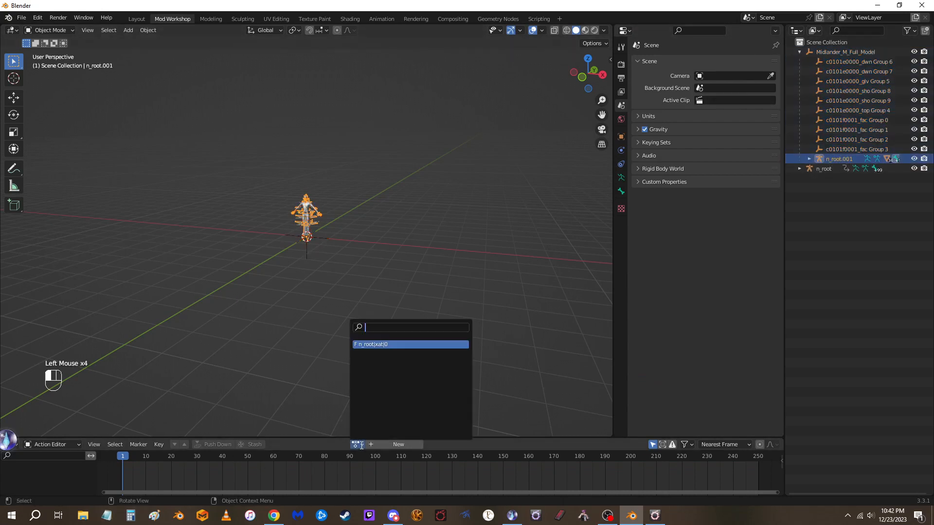
pyautogui.click(379, 344)
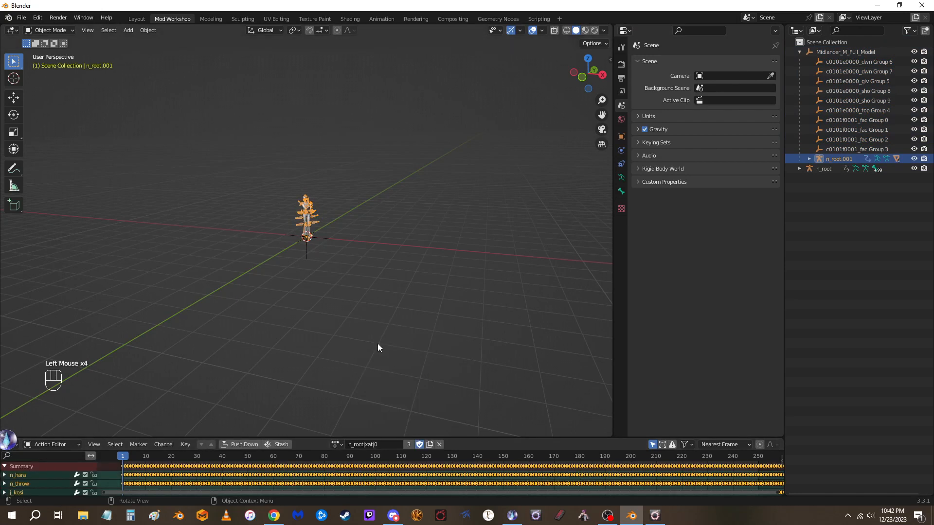
# Hide the n_root.001 and n_root armatures and collapse the Midlander_M_Full_Model hierarchy
pyautogui.click(914, 158)
pyautogui.click(914, 168)
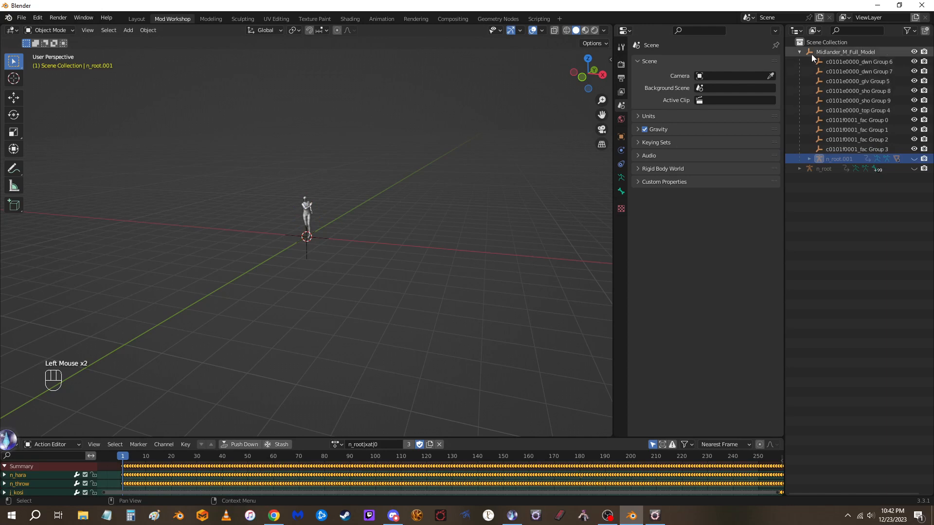
pyautogui.click(799, 51)
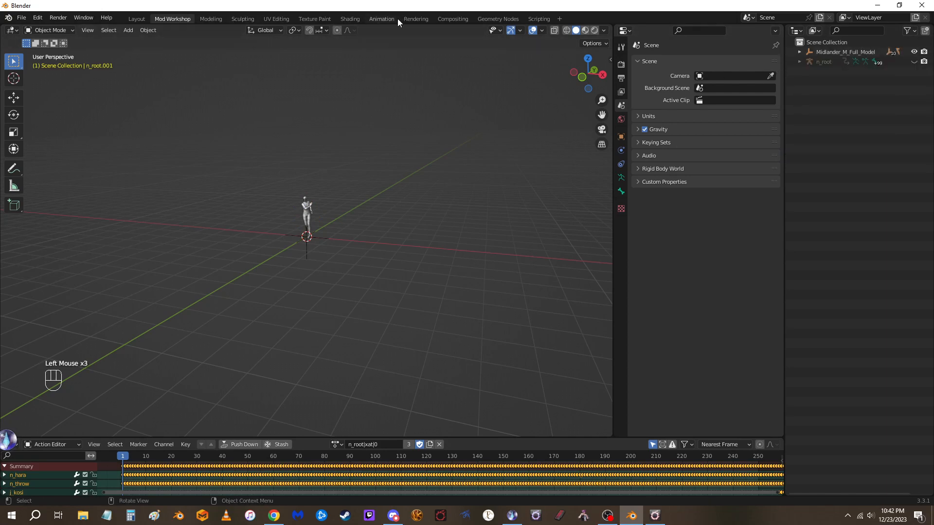
# Preview the model's animation in the Animation workspace in Object Mode, and reset the playhead to frame 0
pyautogui.click(381, 19)
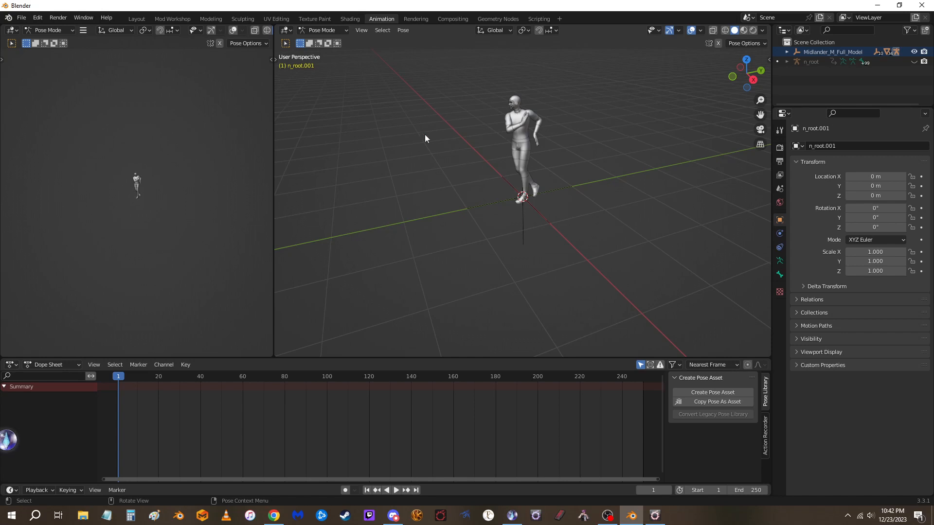
pyautogui.hotkey('ctrl', 'Tab')
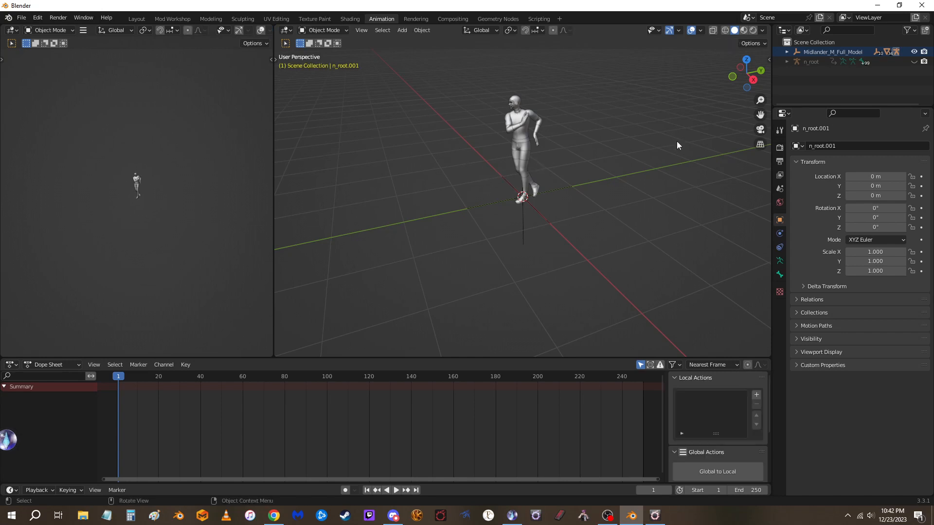
pyautogui.press('space')
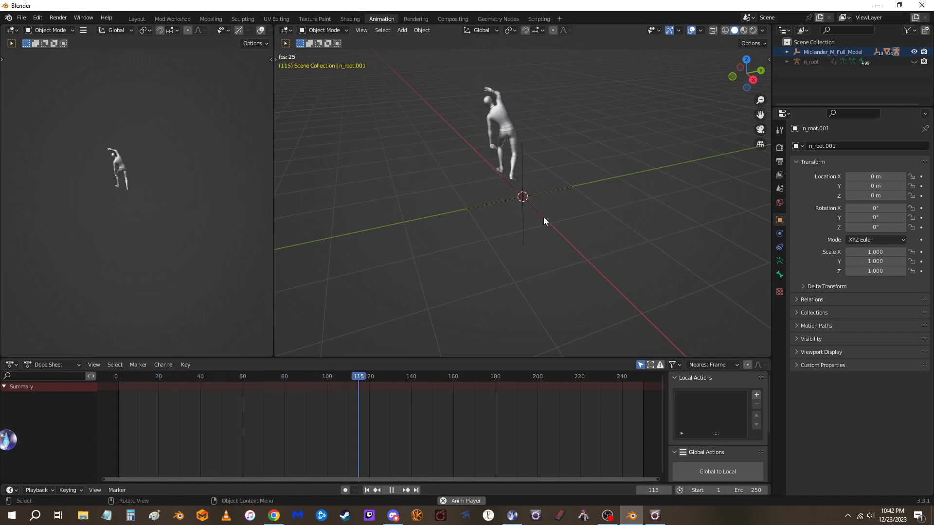
pyautogui.press('space')
pyautogui.click(116, 376)
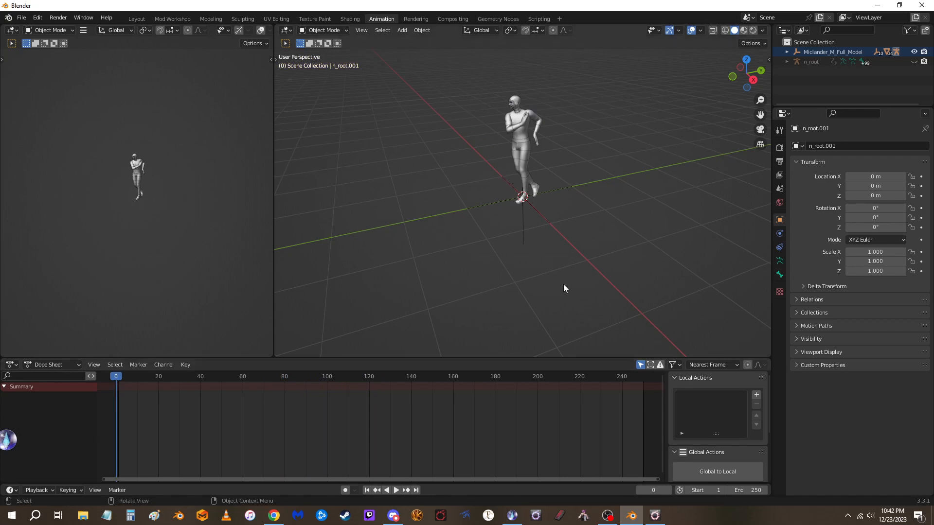
# Set the scene's frame rate to 30 fps and its end frame to 360
pyautogui.click(780, 164)
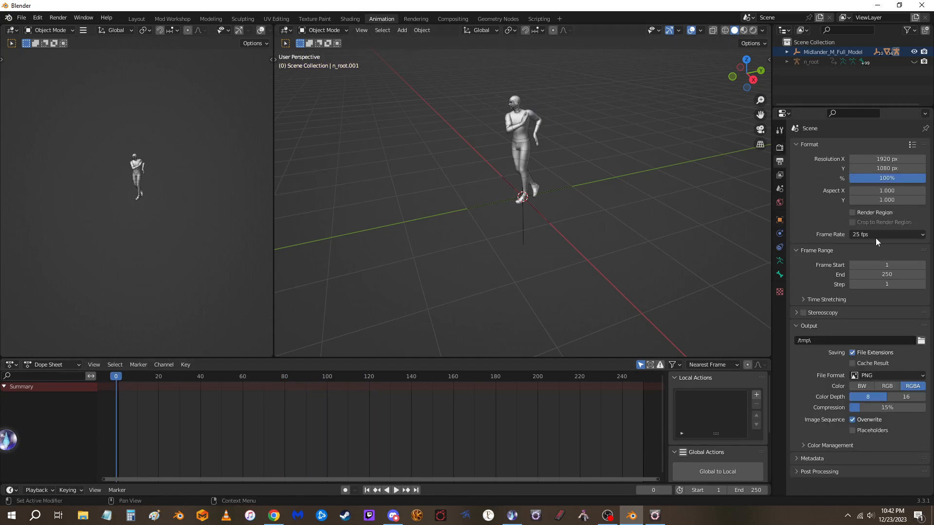
pyautogui.click(871, 235)
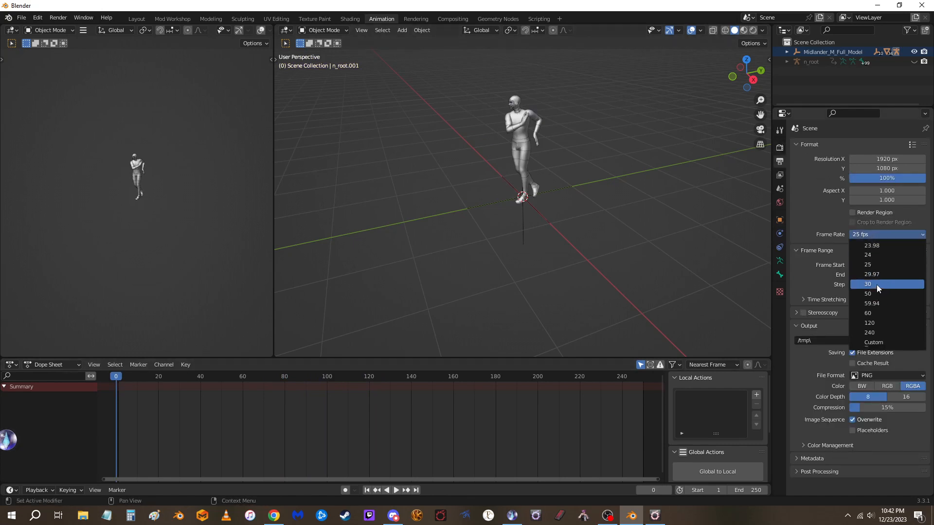
pyautogui.click(869, 284)
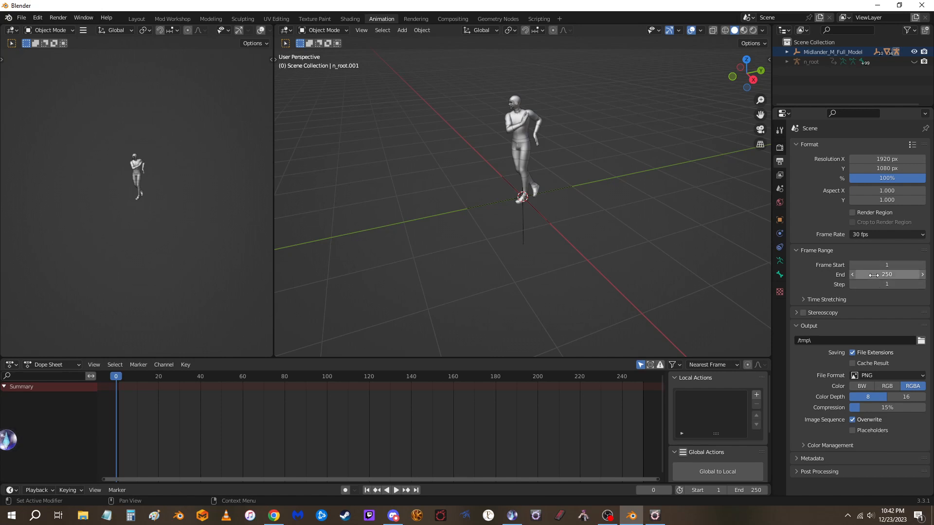
pyautogui.click(874, 275)
pyautogui.write('360')
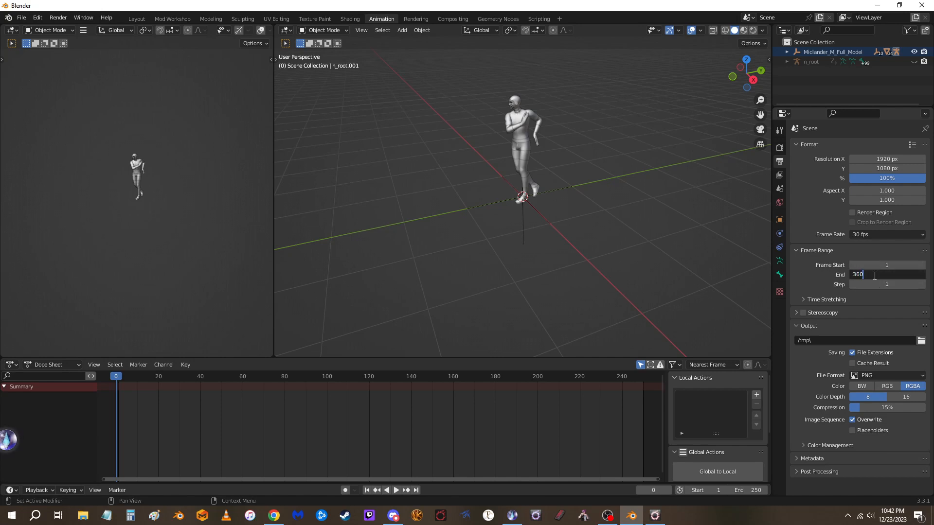
pyautogui.press('Return')
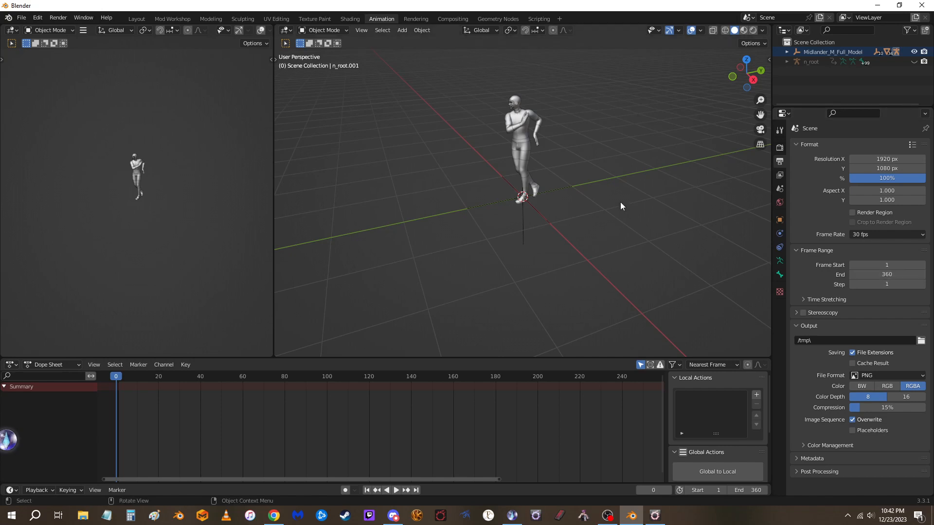
pyautogui.hotkey('shift', 'a')
pyautogui.click(560, 189)
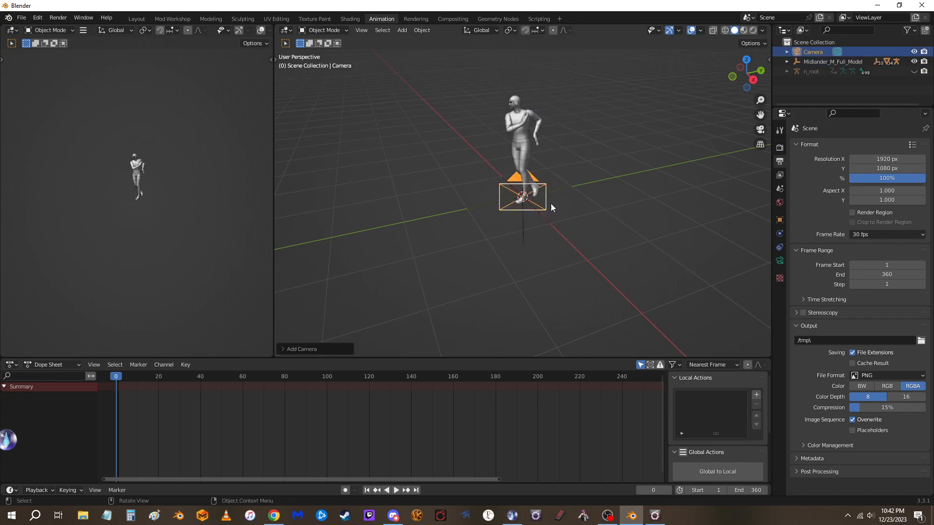
pyautogui.moveTo(567, 205)
pyautogui.mouseDown(button='middle')
pyautogui.moveTo(477, 205)
pyautogui.moveTo(431, 191)
pyautogui.moveTo(527, 208)
pyautogui.moveTo(475, 198)
pyautogui.mouseUp(button='middle')
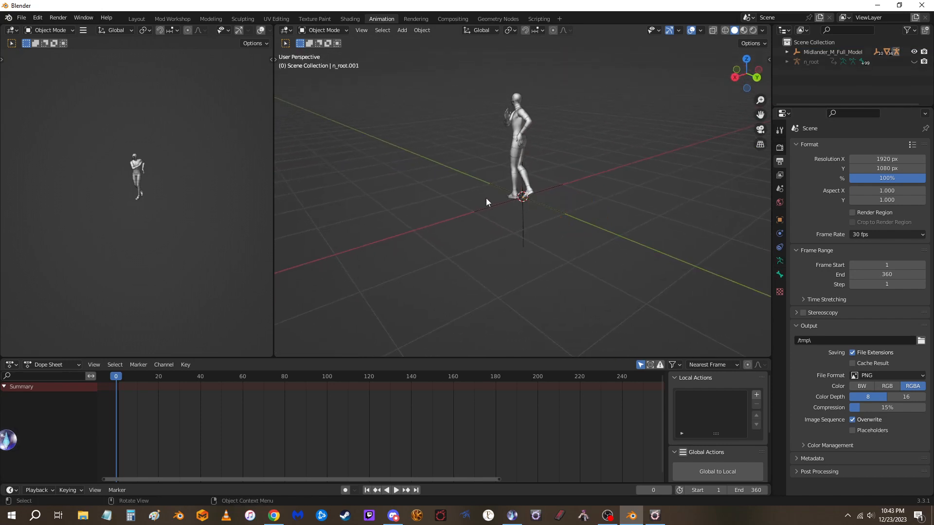
# Add a camera at the world origin, aligned to the front orthographic view
pyautogui.press('KP_1')
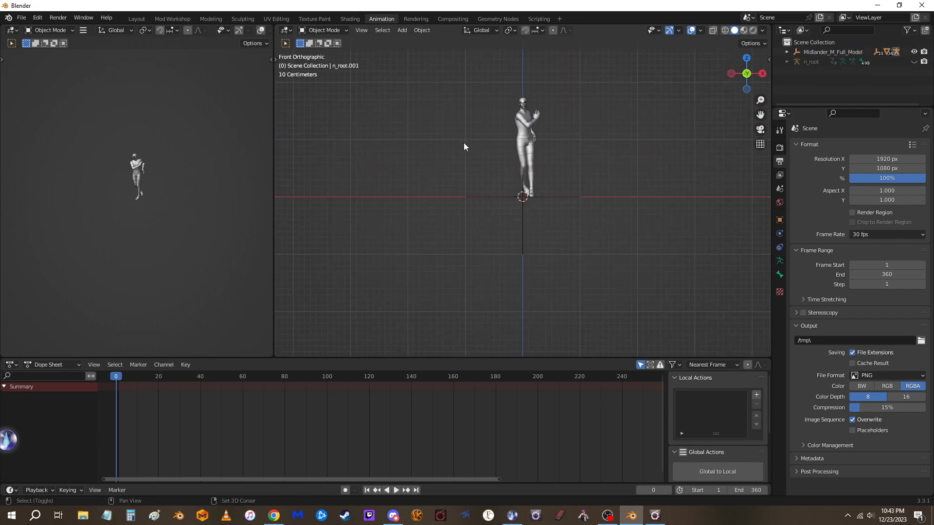
pyautogui.hotkey('shift', 'a')
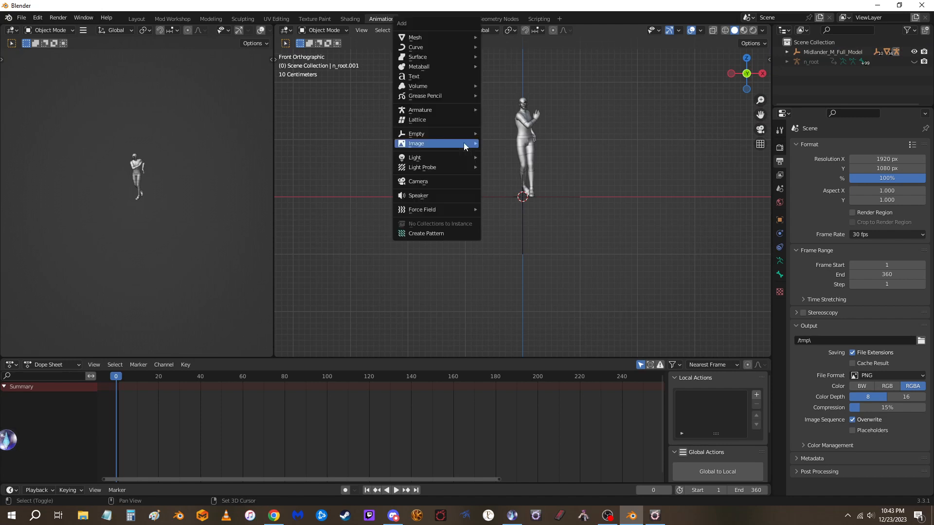
pyautogui.click(445, 183)
pyautogui.moveTo(627, 188); pyautogui.dragTo(541, 197, button='middle')
pyautogui.press('KP_1')
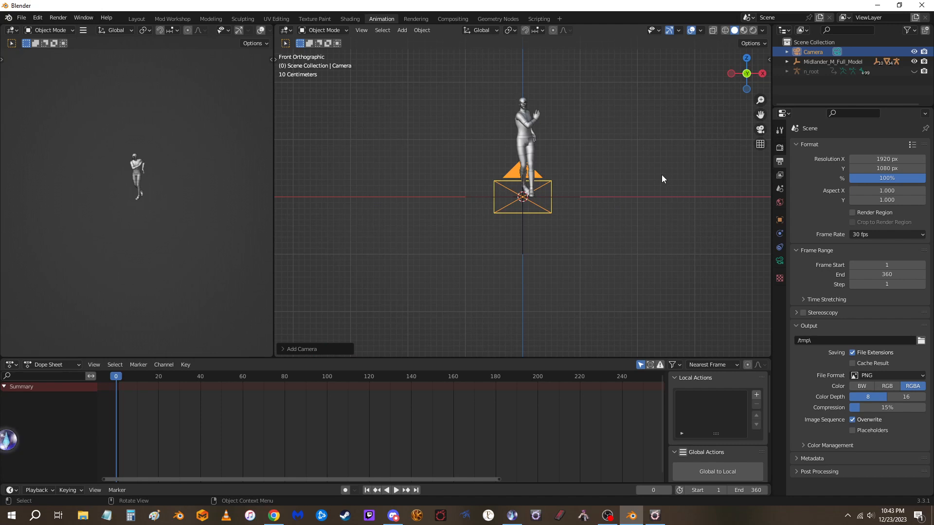
# Set both 3D viewports to look through the new camera
pyautogui.moveTo(647, 176); pyautogui.dragTo(537, 194, button='middle')
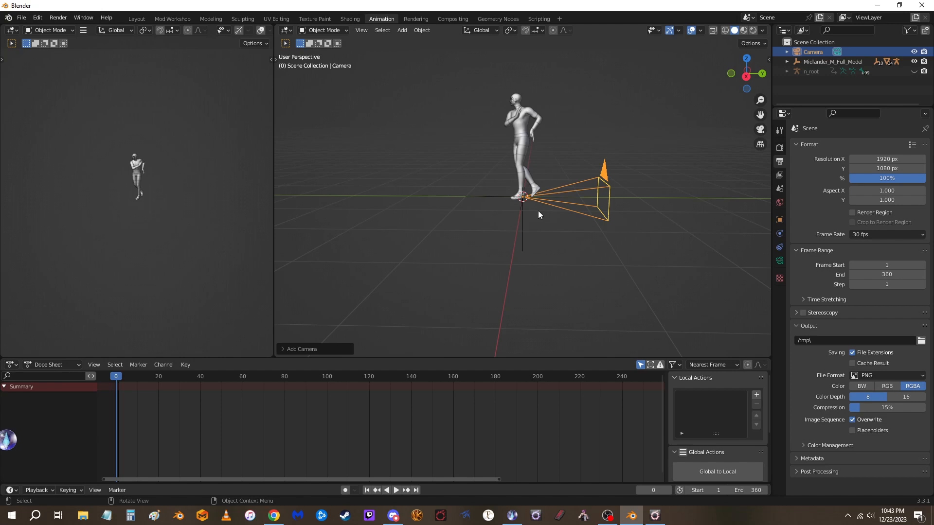
pyautogui.press('KP_0')
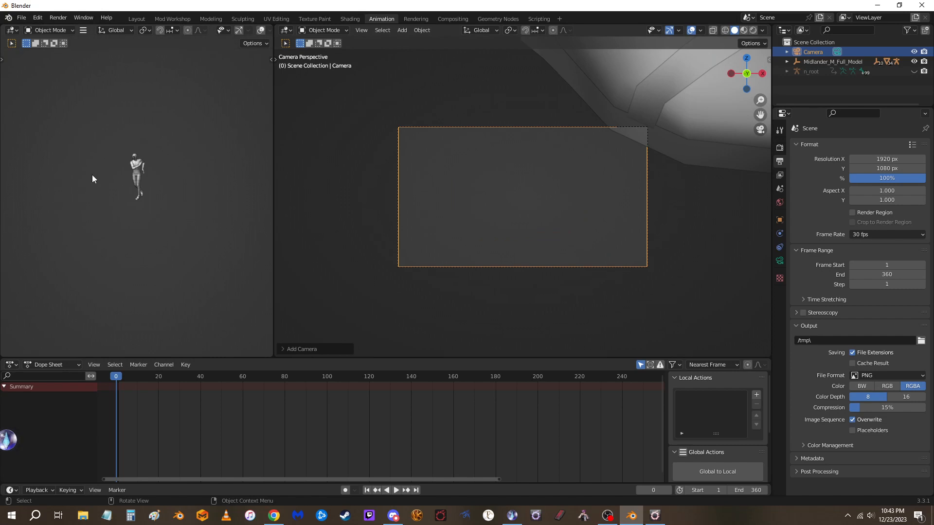
pyautogui.press('KP_0')
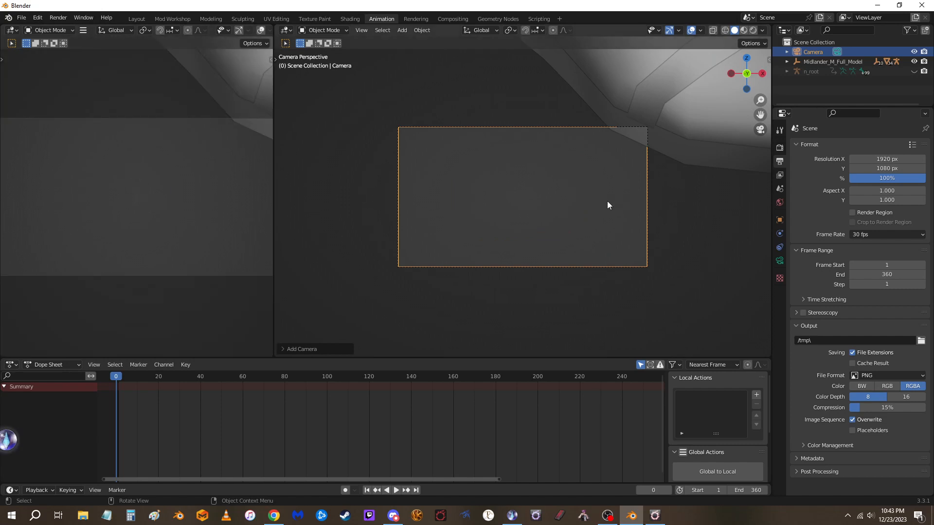
pyautogui.scroll(2, 586, 206)
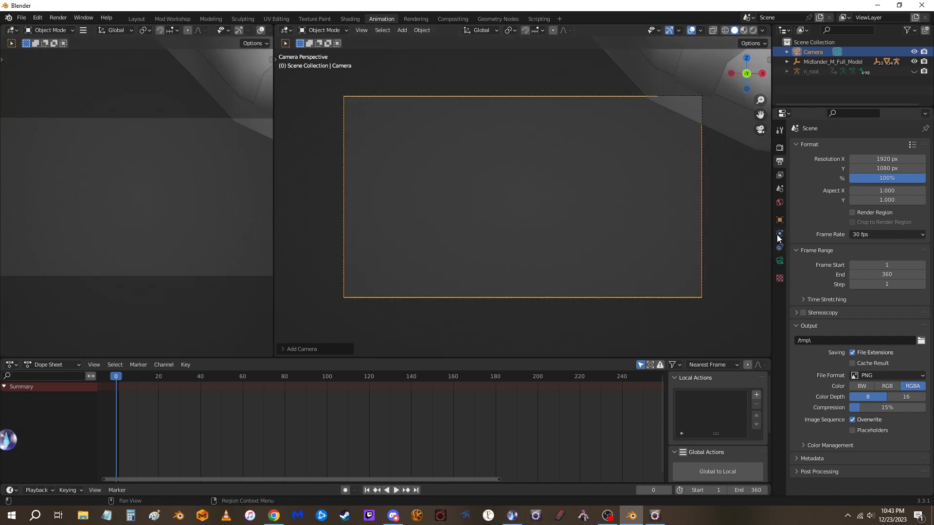
# Set the camera's focal length to 35 mm
pyautogui.click(781, 262)
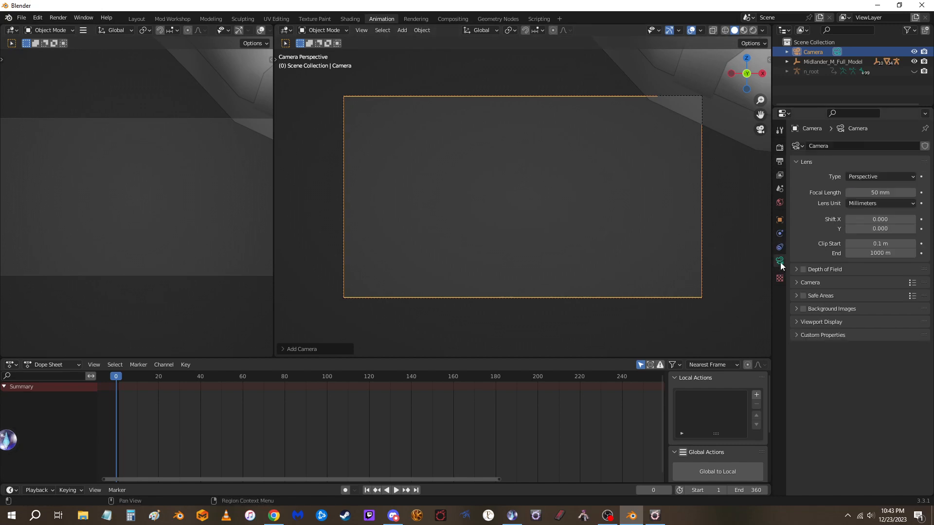
pyautogui.click(876, 194)
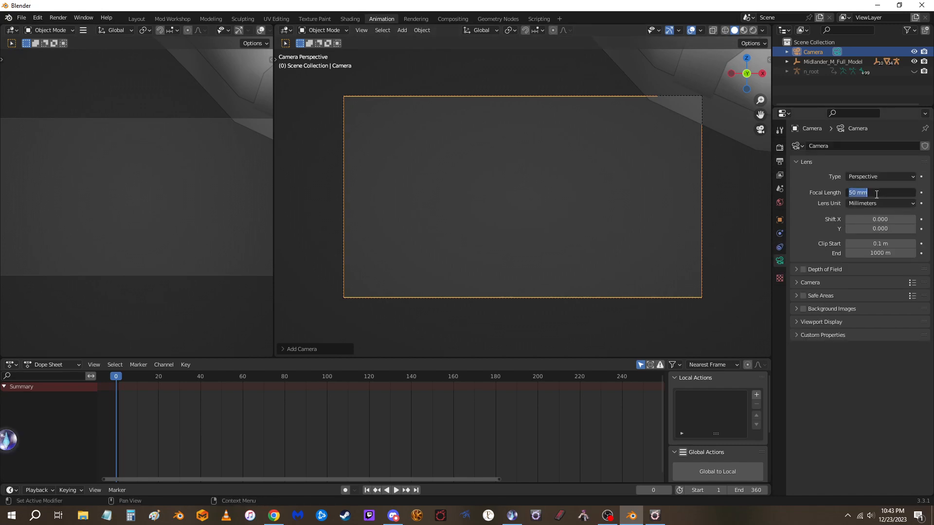
pyautogui.write('35')
pyautogui.press('Return')
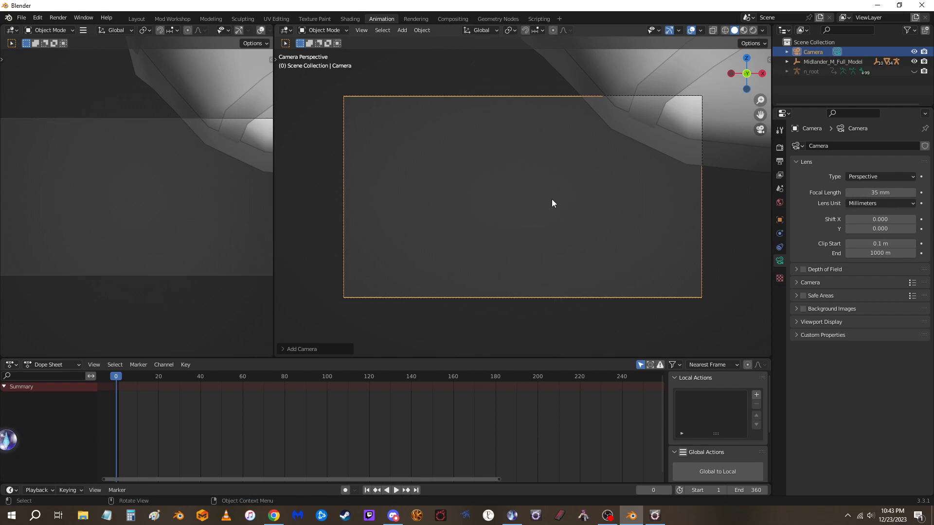
# Move the camera back along the global Y axis by about 1.5 m, in front of the model, and look through it again
pyautogui.scroll(-3, 551, 200)
pyautogui.moveTo(551, 201); pyautogui.dragTo(564, 214, button='middle')
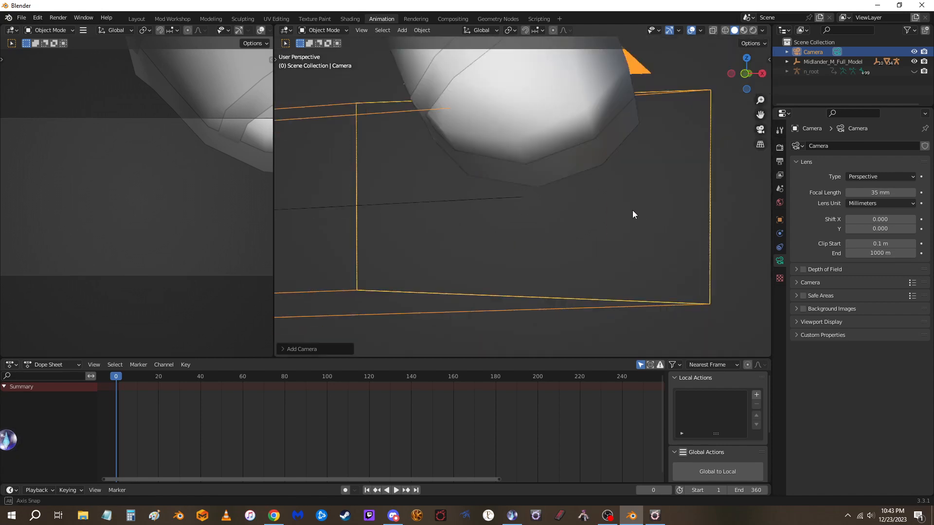
pyautogui.scroll(-6, 563, 217)
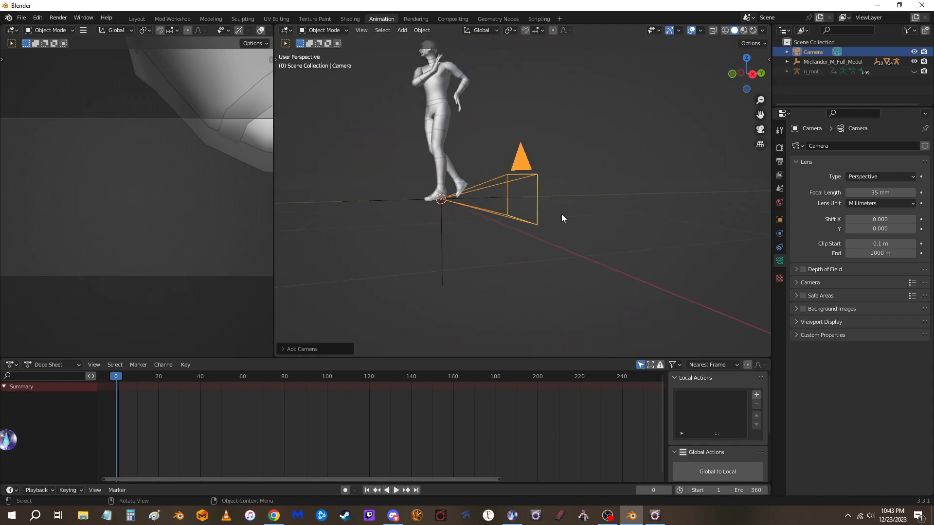
pyautogui.press('g')
pyautogui.press('y')
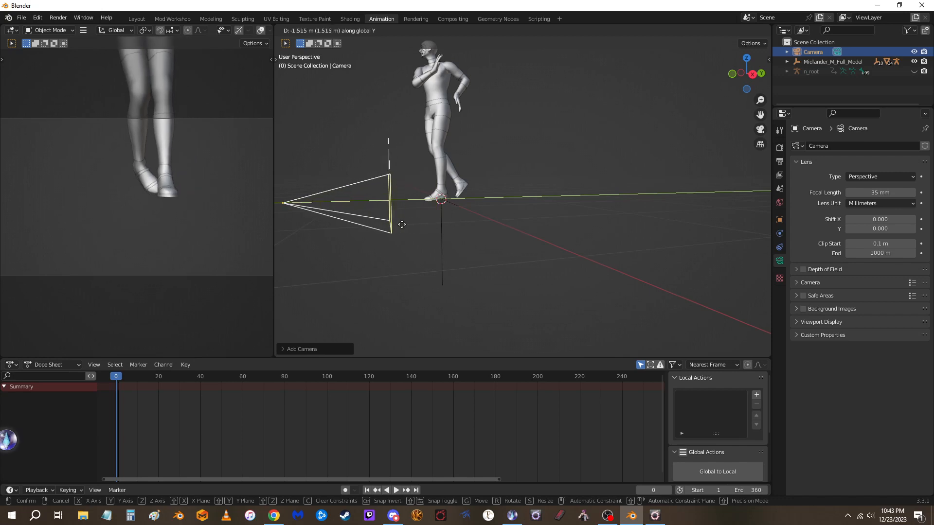
pyautogui.click(384, 224)
pyautogui.moveTo(454, 227); pyautogui.dragTo(539, 225, button='middle')
pyautogui.press('KP_0')
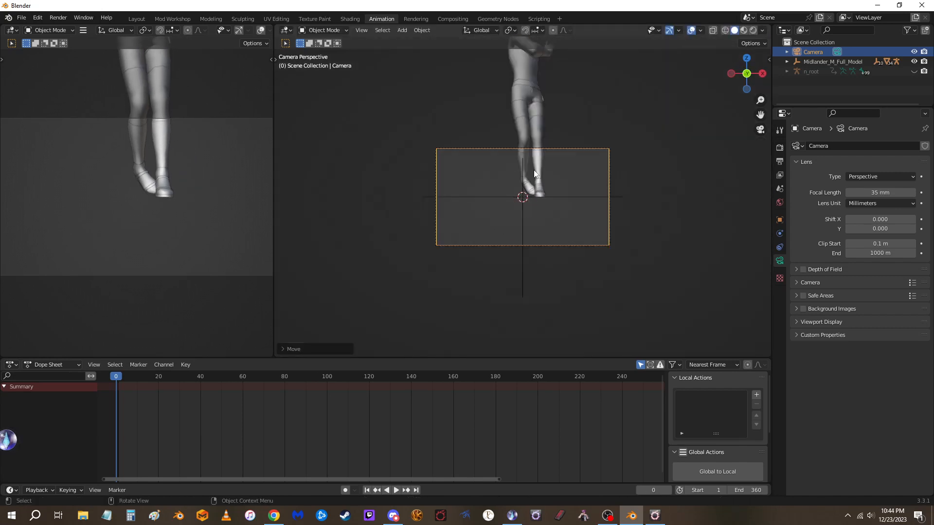
pyautogui.scroll(4, 535, 175)
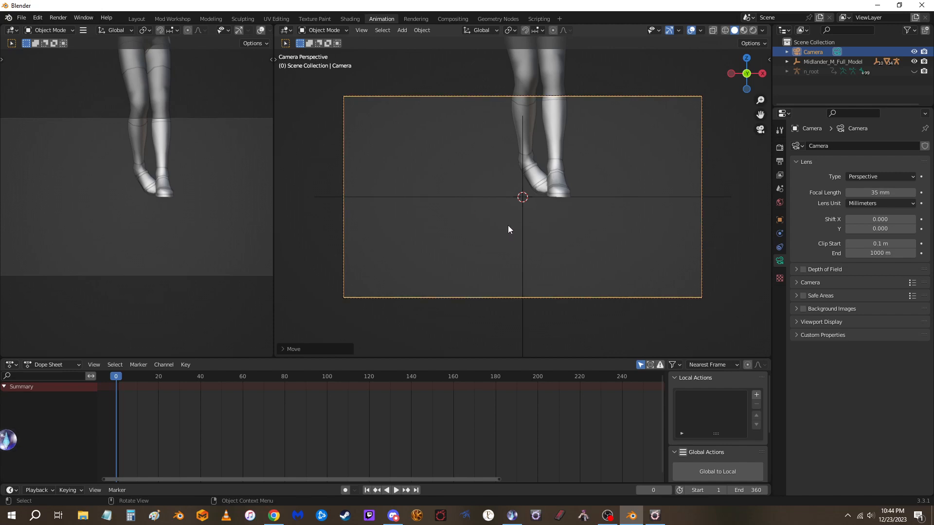
pyautogui.press('g')
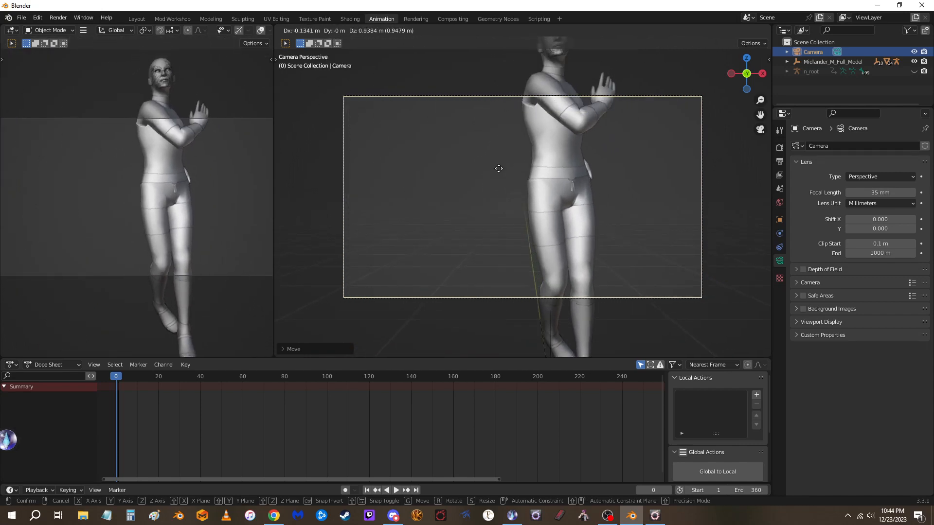
pyautogui.press('x')
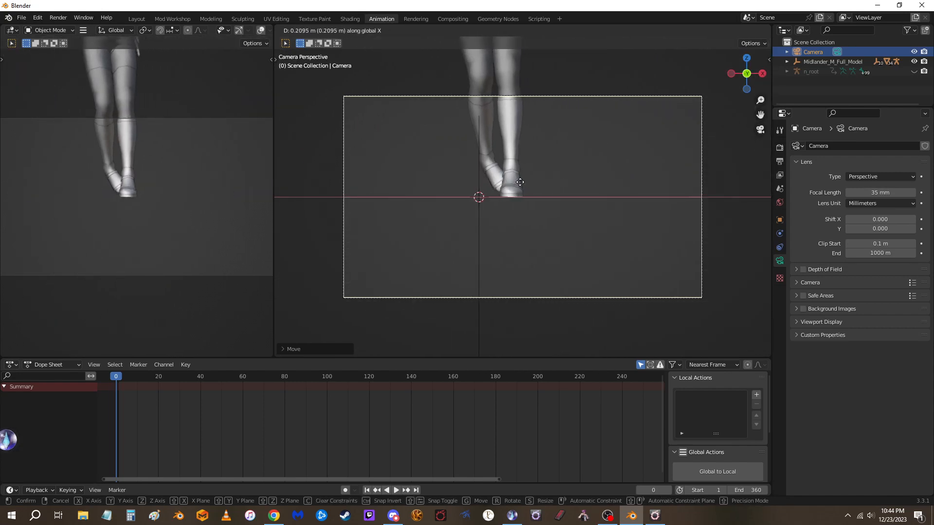
pyautogui.press('z')
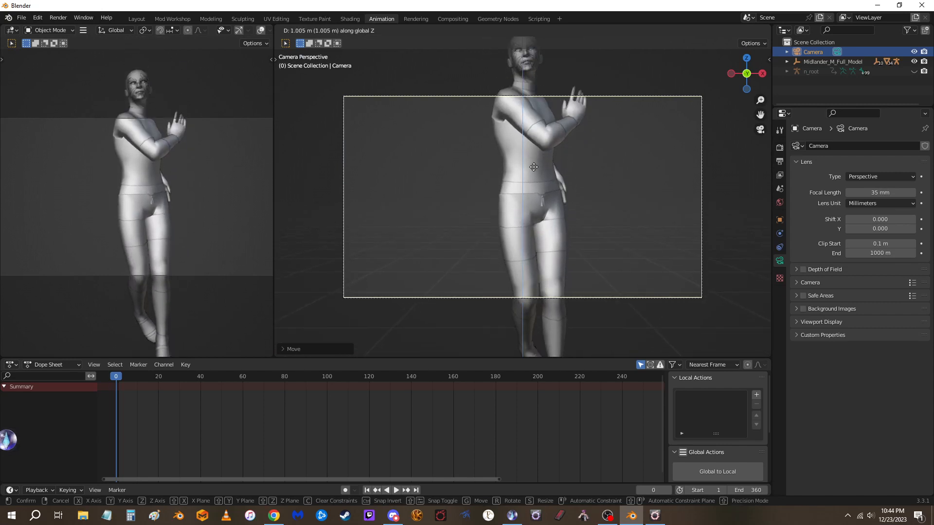
pyautogui.rightClick(522, 171)
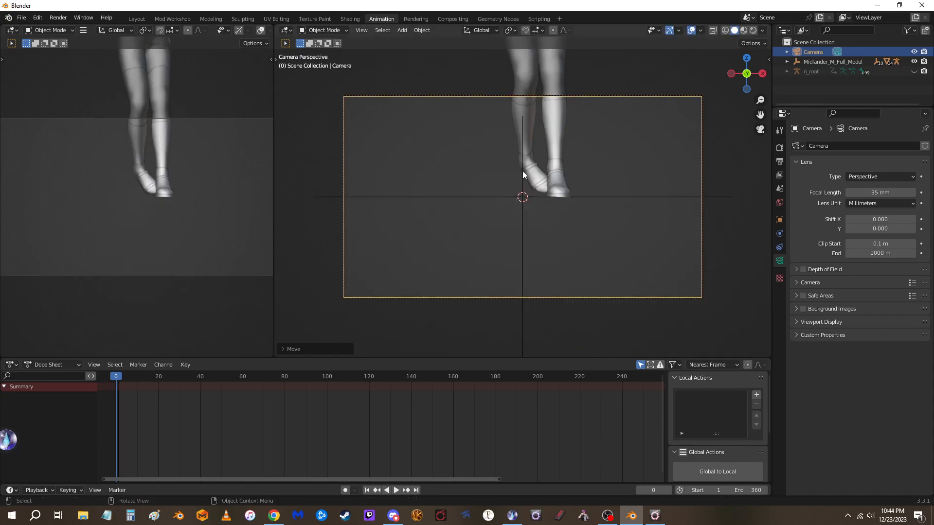
pyautogui.press('g')
pyautogui.press('z')
pyautogui.press('z')
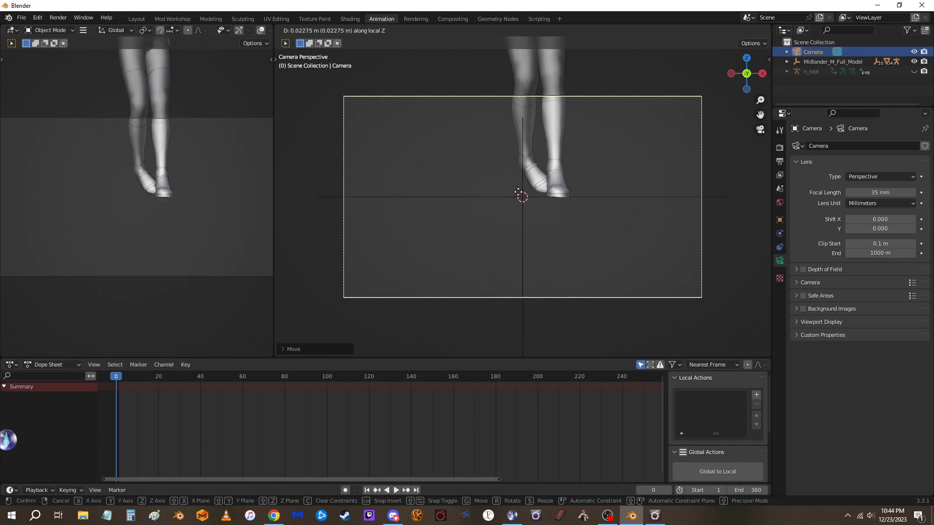
pyautogui.press('Escape')
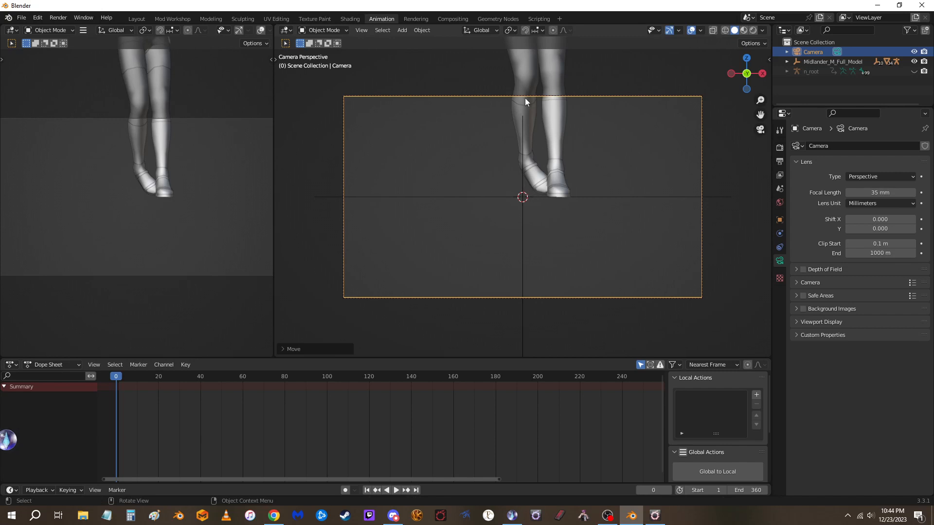
# Set the transform pivot point to 3D Cursor
pyautogui.click(513, 30)
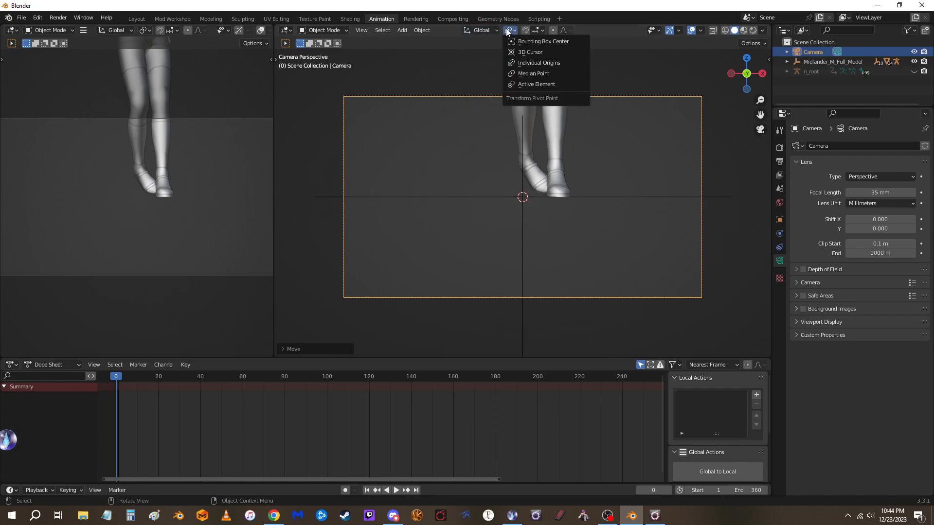
pyautogui.click(517, 53)
pyautogui.scroll(-4, 490, 172)
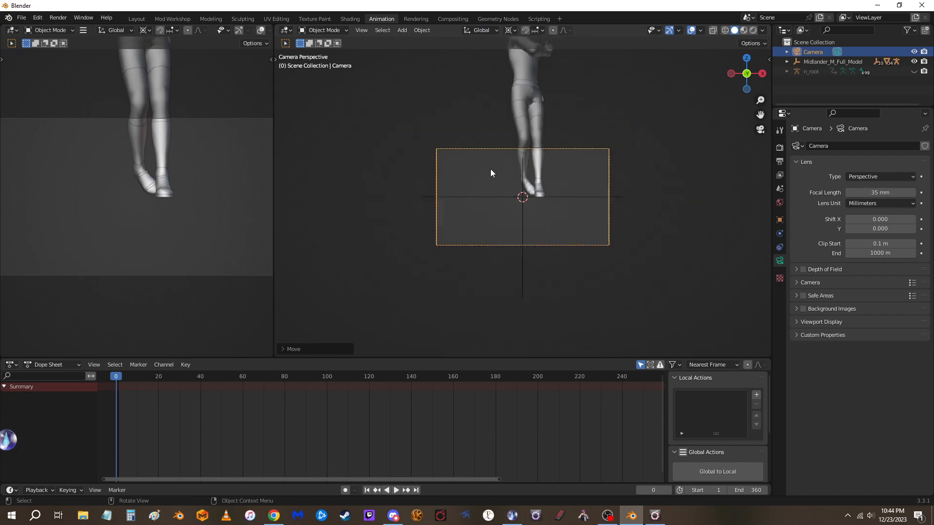
pyautogui.scroll(2, 490, 172)
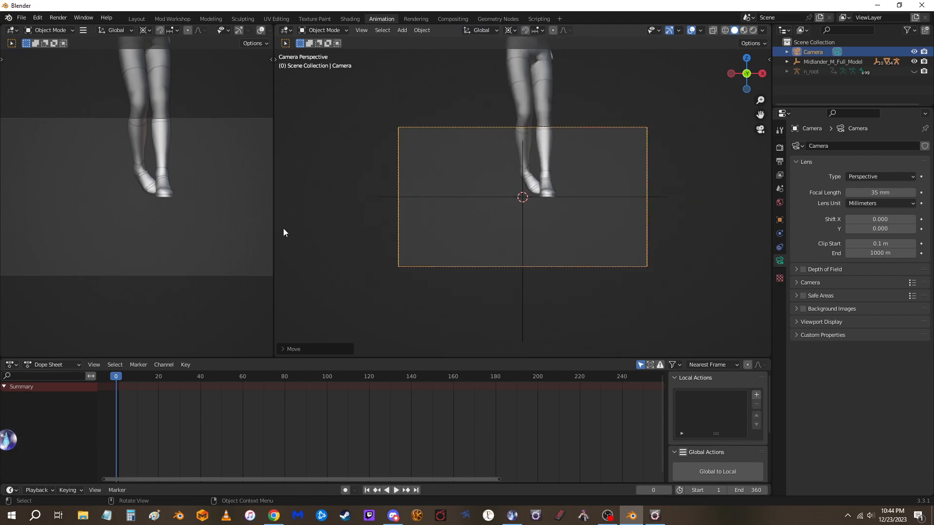
pyautogui.press('r')
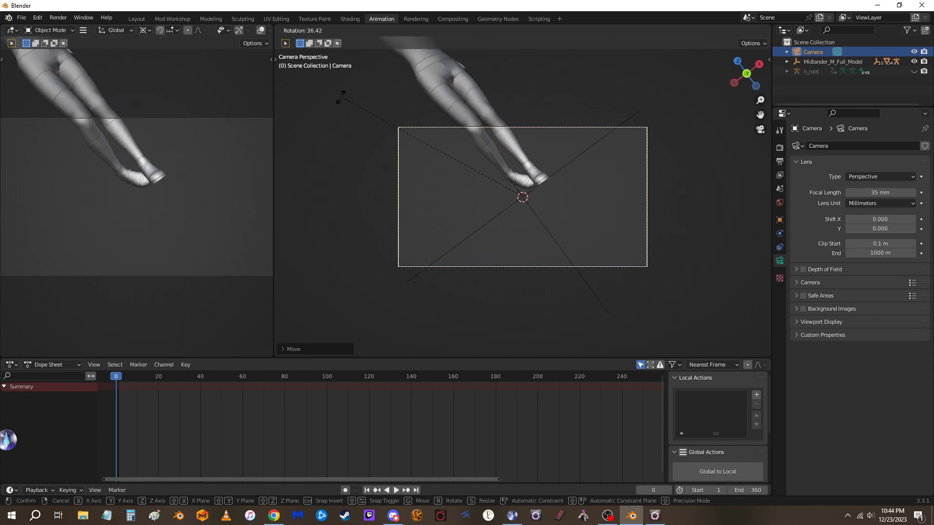
pyautogui.press('Escape')
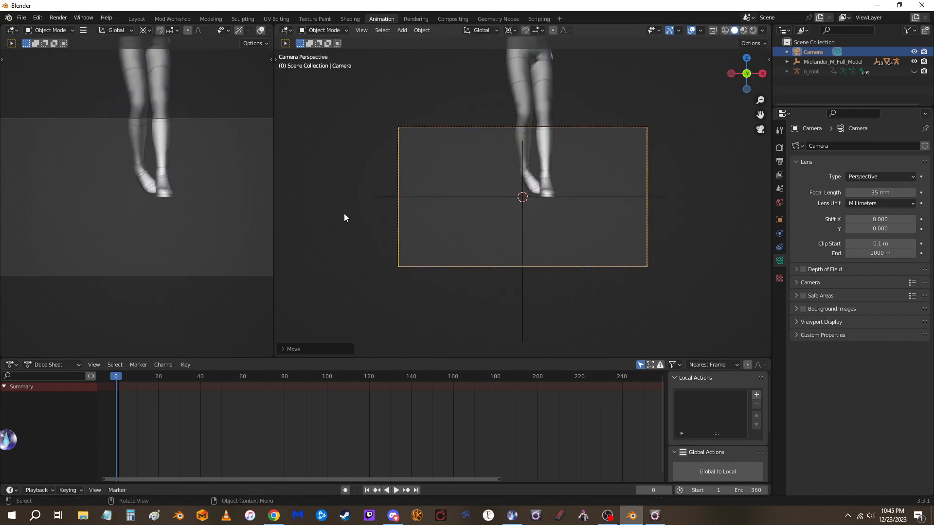
pyautogui.press('r')
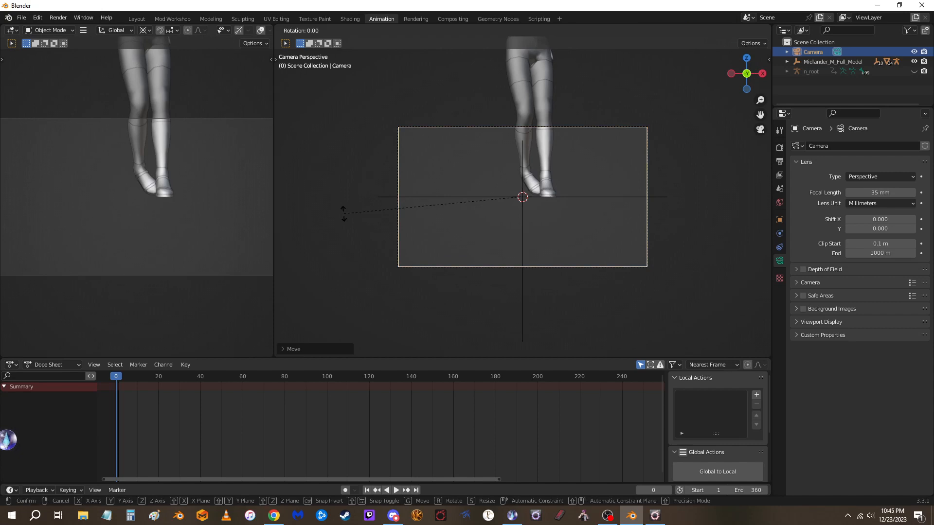
pyautogui.press('z')
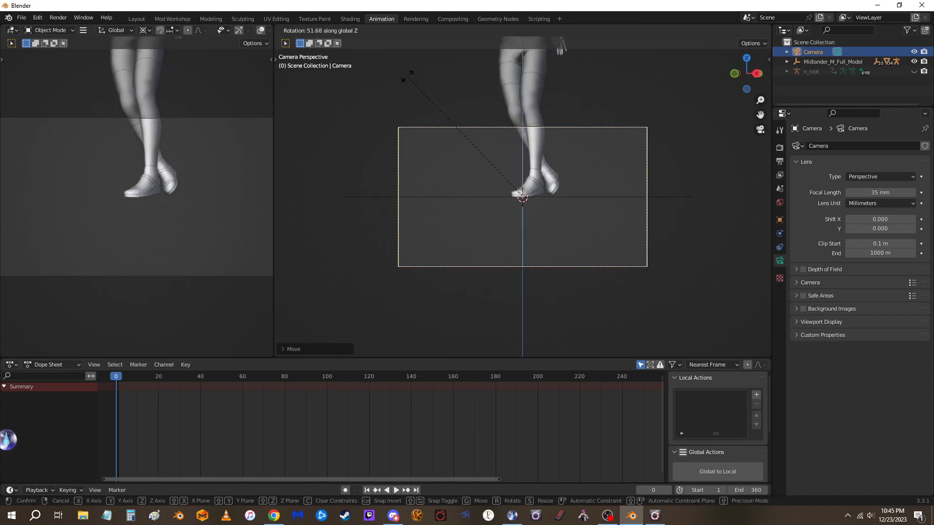
pyautogui.click(658, 245)
pyautogui.scroll(-3, 658, 243)
pyautogui.moveTo(664, 234); pyautogui.dragTo(601, 257, button='middle')
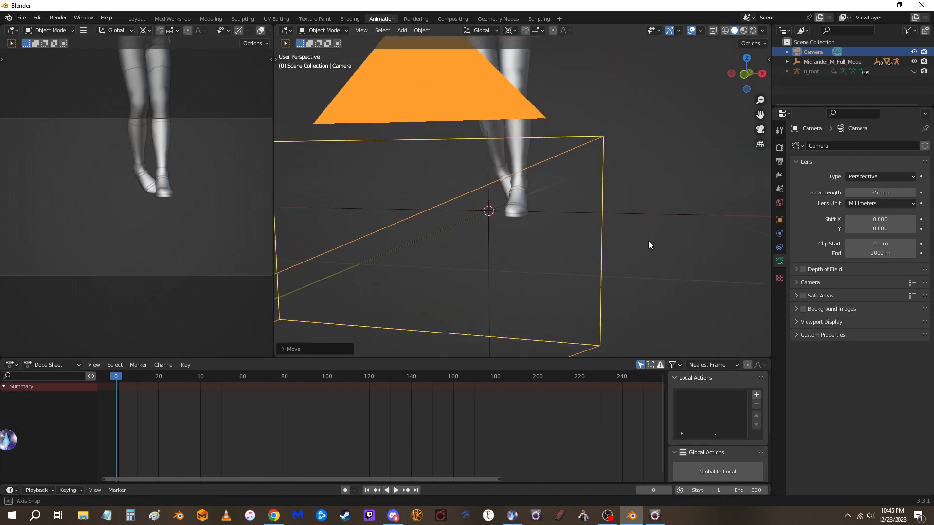
pyautogui.scroll(-5, 601, 257)
pyautogui.press('r')
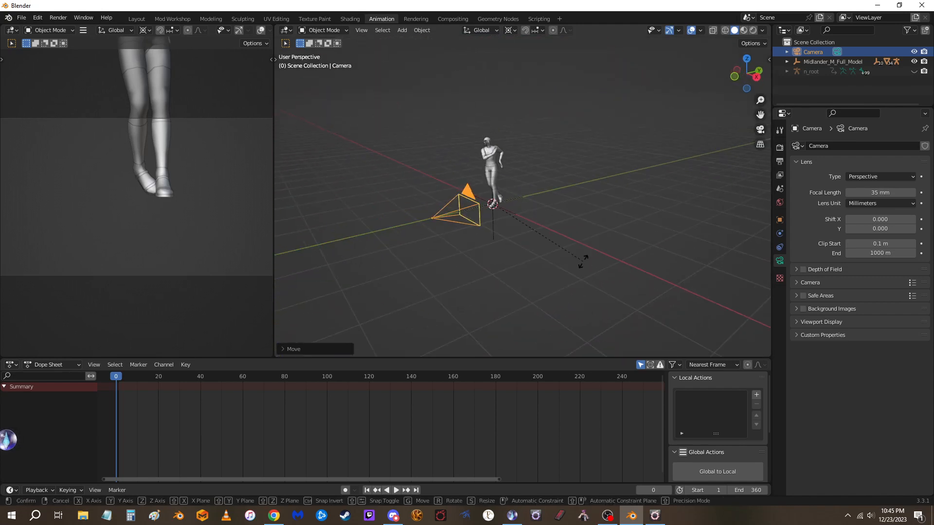
pyautogui.press('z')
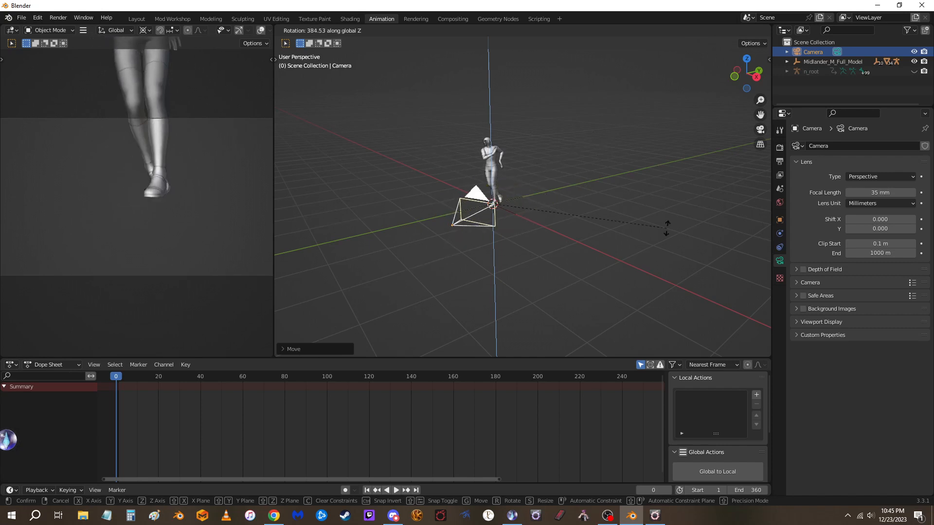
pyautogui.click(649, 267)
pyautogui.moveTo(458, 237); pyautogui.dragTo(410, 232, button='middle')
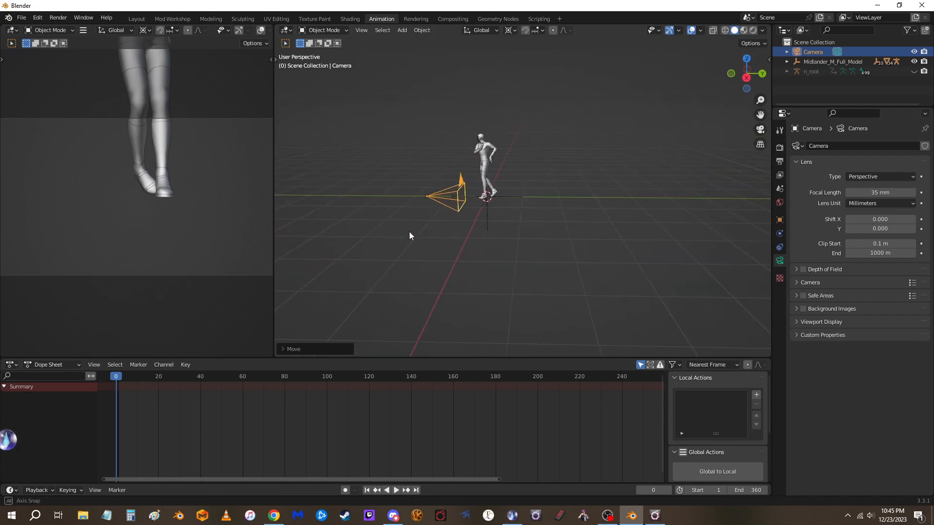
pyautogui.scroll(6, 451, 198)
pyautogui.keyDown('shift'); pyautogui.moveTo(527, 205); pyautogui.dragTo(578, 241, button='middle'); pyautogui.keyUp('shift')
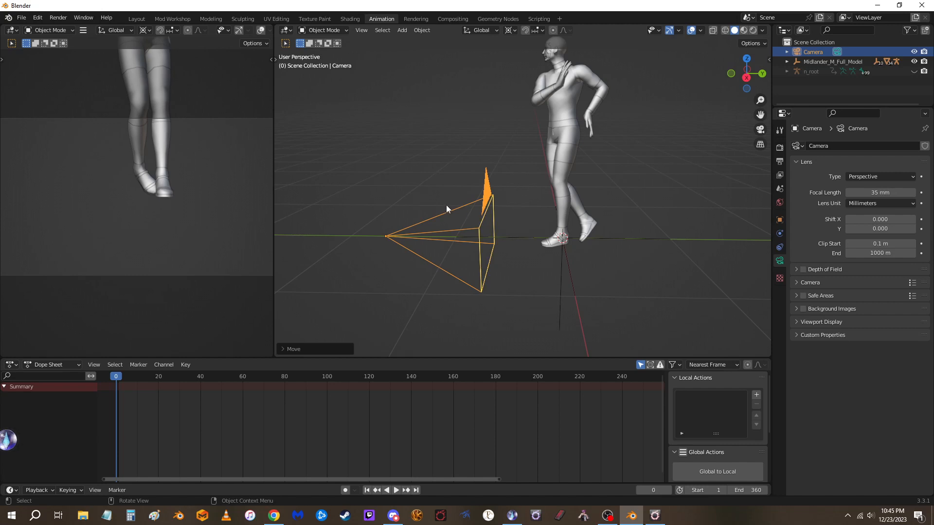
pyautogui.press('KP_0')
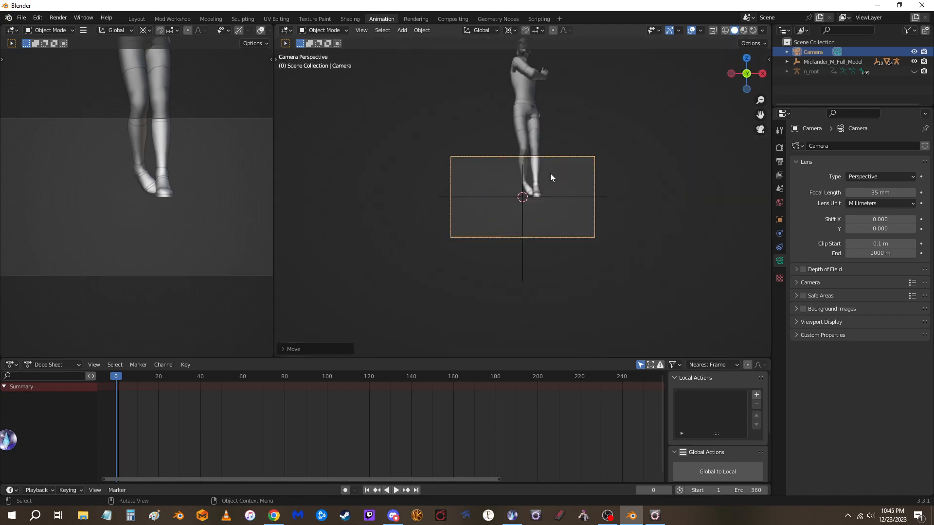
# Switch the Dope Sheet to Action Editor mode and insert a Location & Rotation keyframe for the camera at frame 0
pyautogui.click(15, 366)
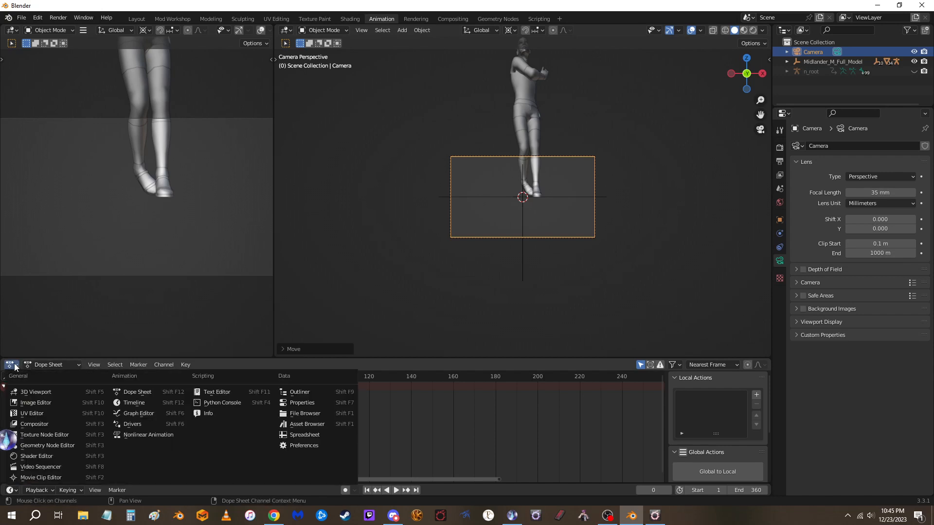
pyautogui.click(129, 395)
pyautogui.click(47, 366)
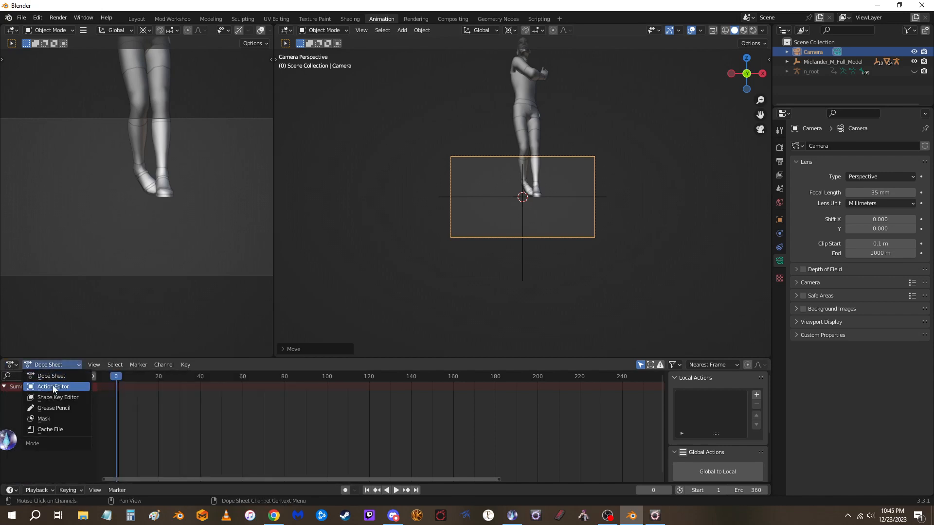
pyautogui.click(52, 387)
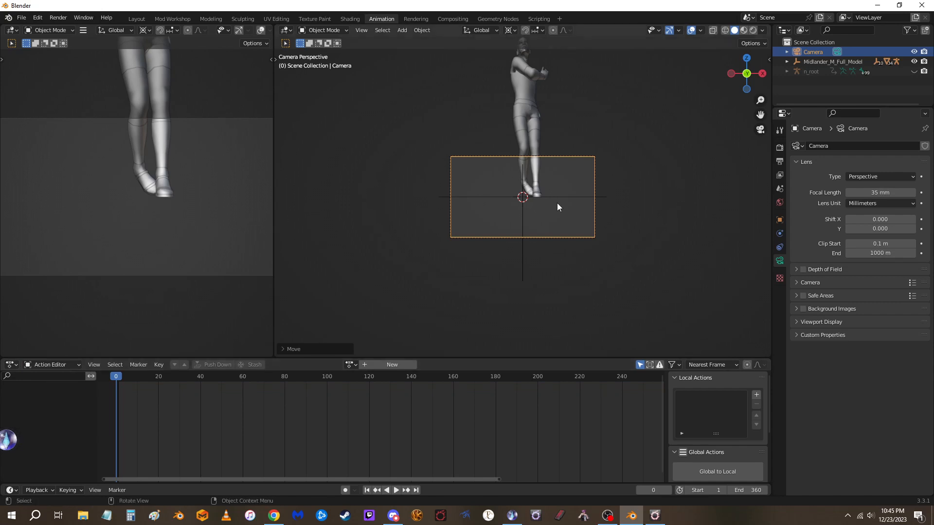
pyautogui.press('i')
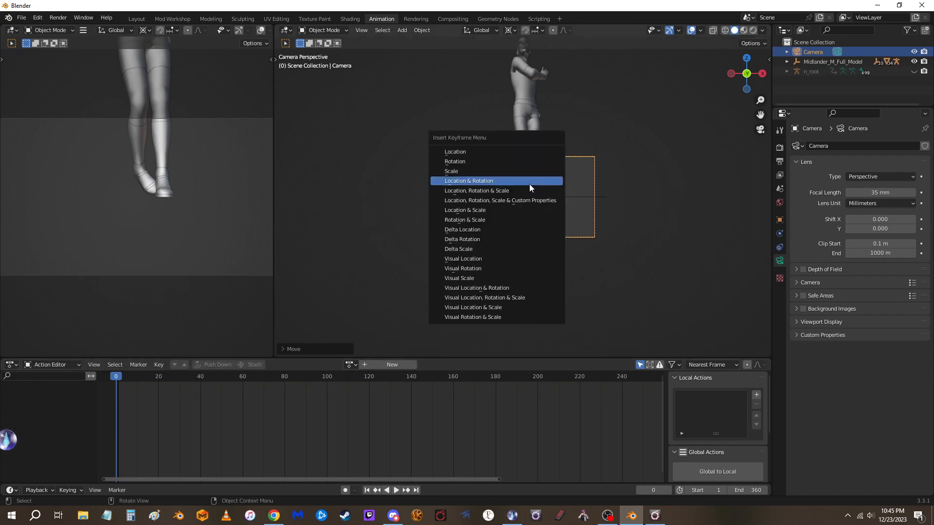
pyautogui.click(529, 184)
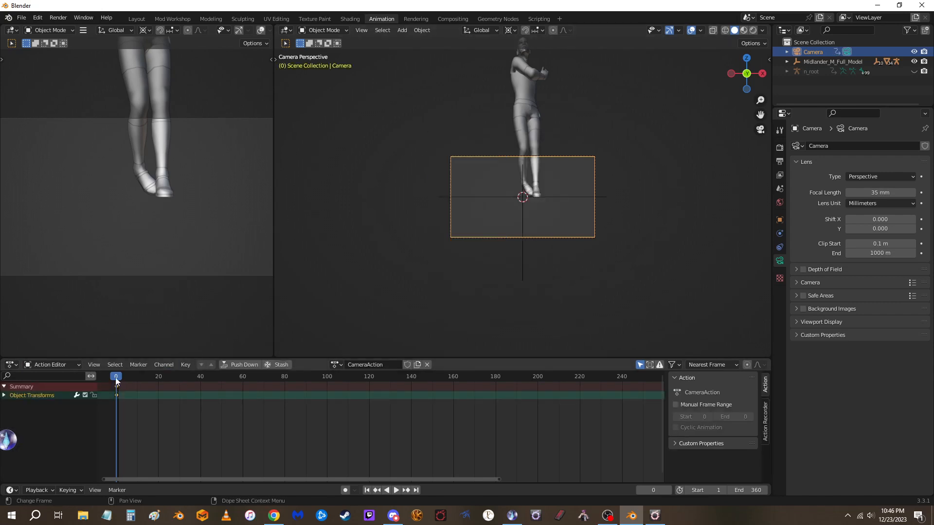
# At frame 40, move the camera sideways and up to frame the model's body, and insert a keyframe for its new position
pyautogui.press('space')
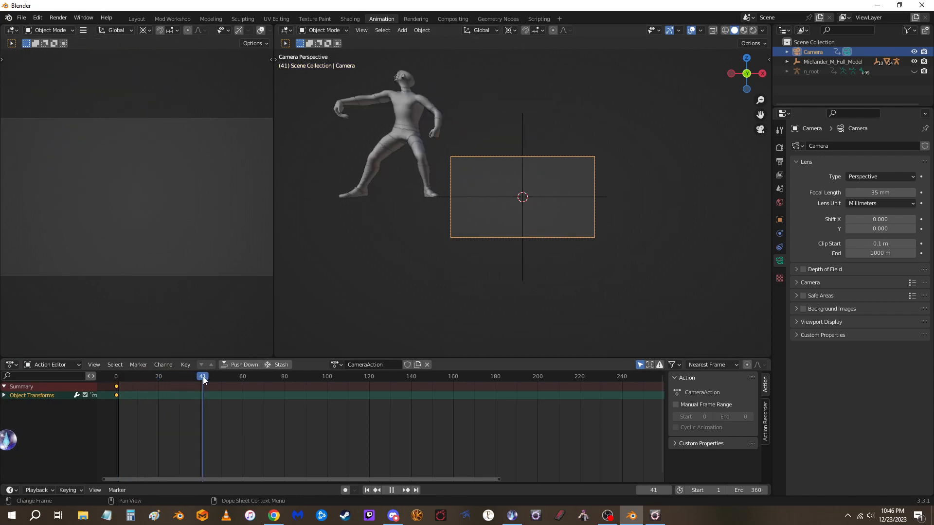
pyautogui.press('space')
pyautogui.press('g')
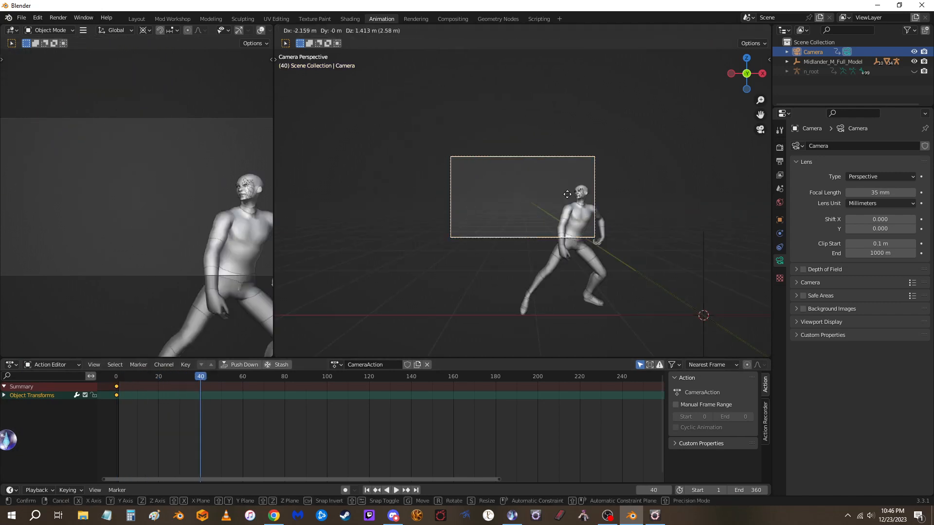
pyautogui.click(576, 206)
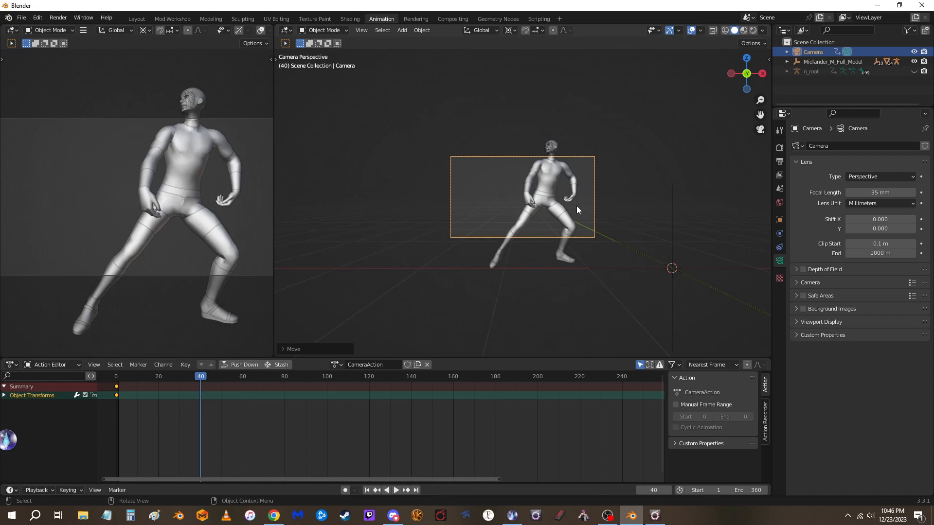
pyautogui.press('i')
pyautogui.click(567, 206)
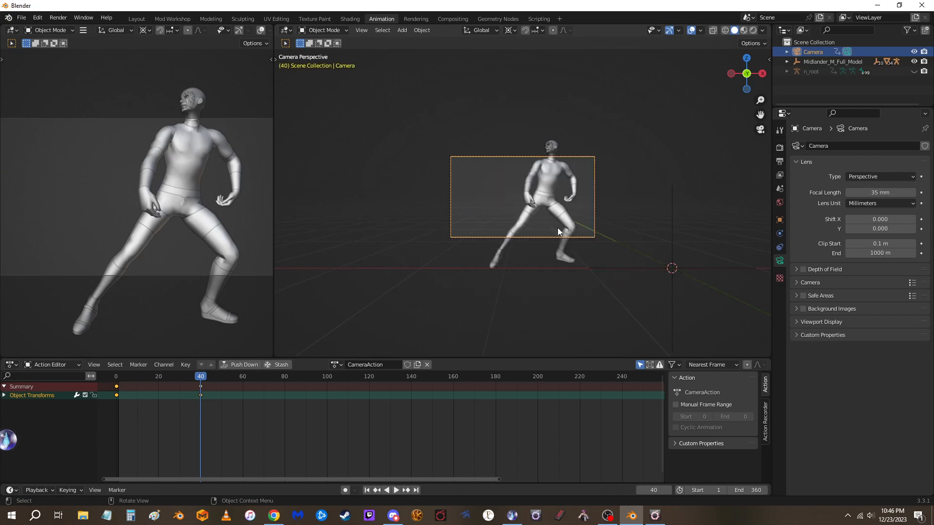
# Preview the camera motion from the start of the timeline and set the current frame to 80
pyautogui.press('space')
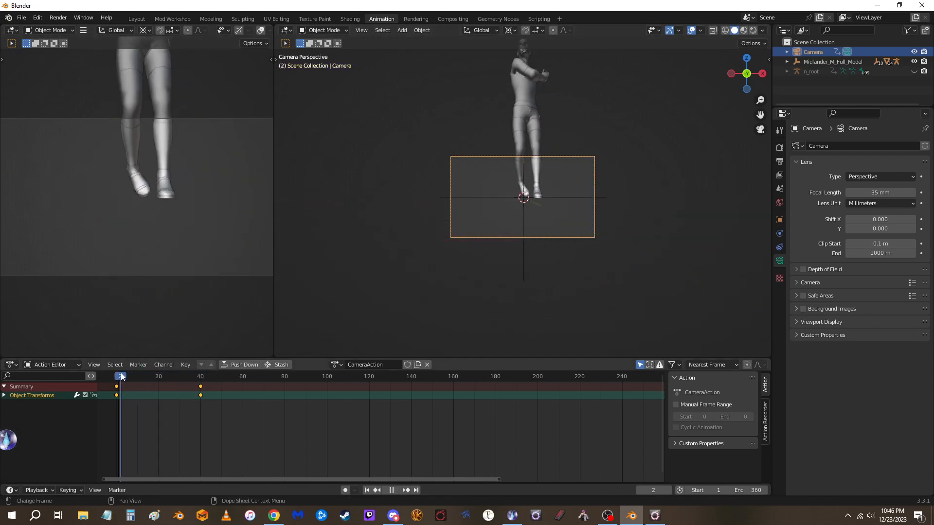
pyautogui.moveTo(202, 377); pyautogui.dragTo(285, 374)
pyautogui.press('space')
# Change the Action Editor area to a Timeline and turn on auto keying
pyautogui.click(11, 364)
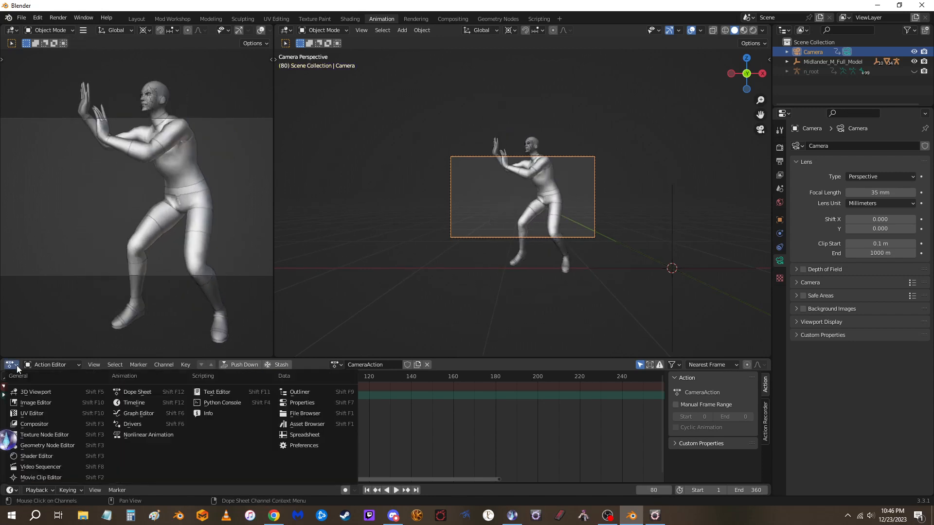
pyautogui.click(131, 403)
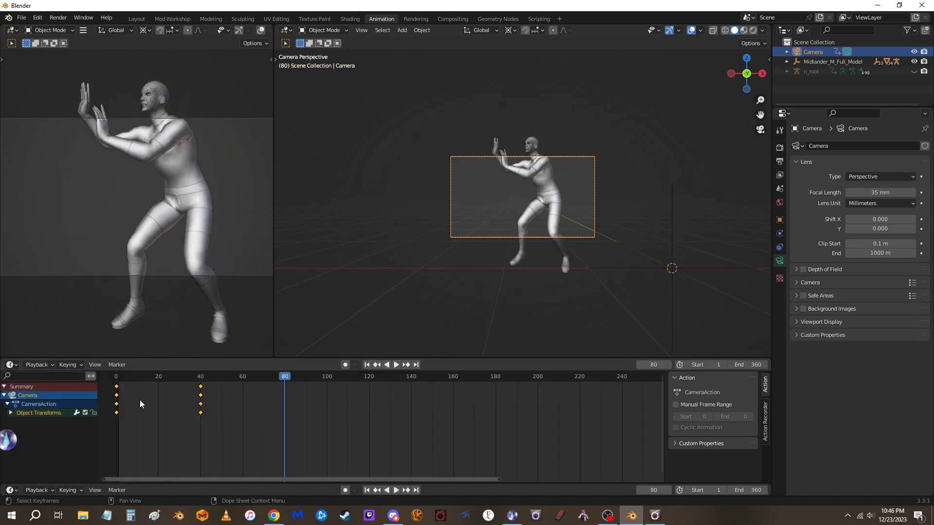
pyautogui.click(345, 364)
# Auto-key a small sideways camera move at frame 80 and a larger move sideways and up at frame 120 to follow the model
pyautogui.press('g')
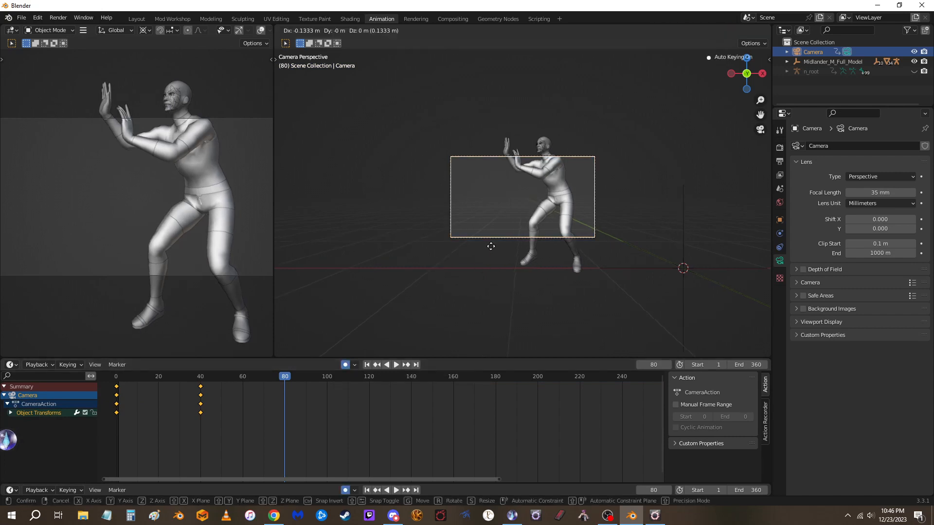
pyautogui.click(491, 246)
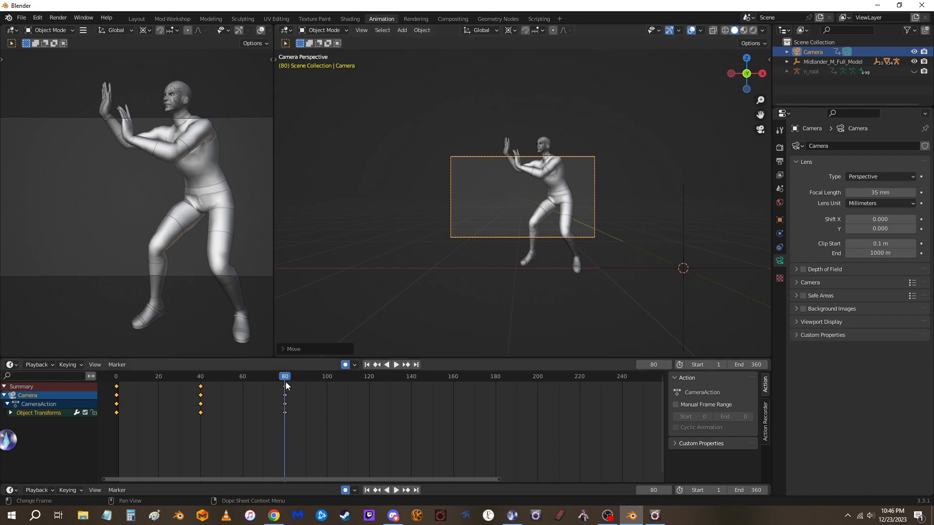
pyautogui.moveTo(285, 378); pyautogui.dragTo(370, 375)
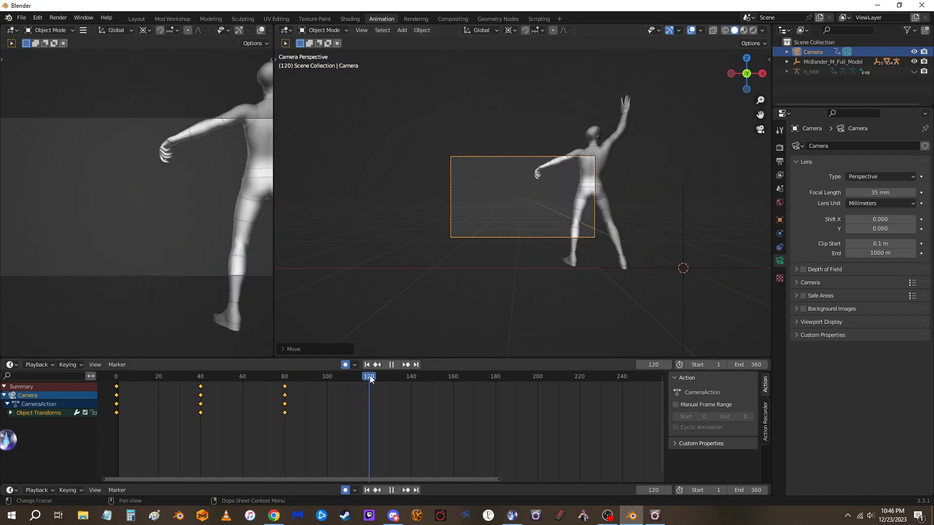
pyautogui.press('g')
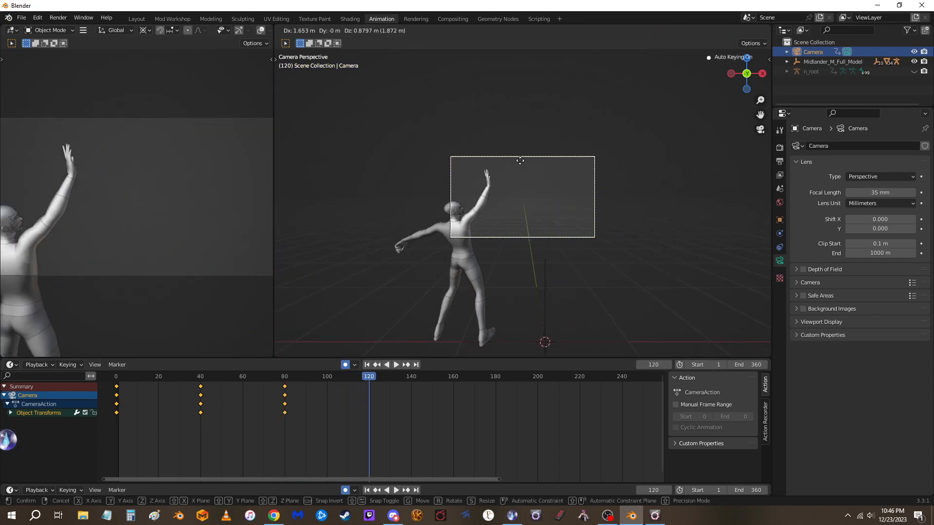
pyautogui.click(513, 190)
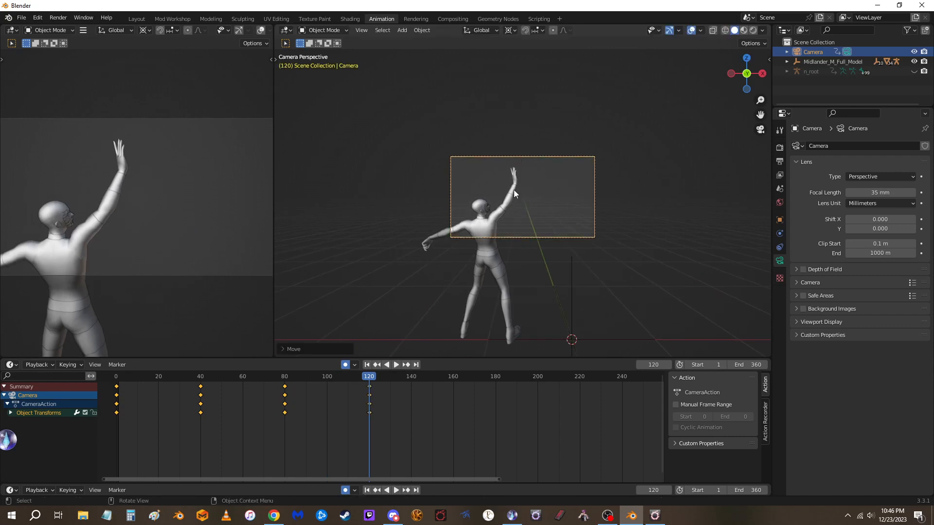
# At frame 120, move the camera closer along its local Z axis and reframe the model's head and raised arm
pyautogui.press('g')
pyautogui.press('z')
pyautogui.press('z')
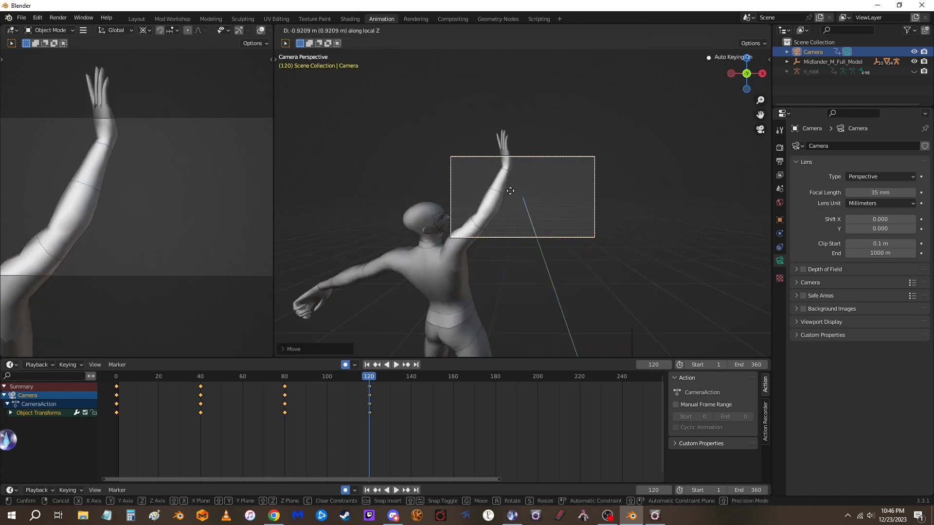
pyautogui.press('z')
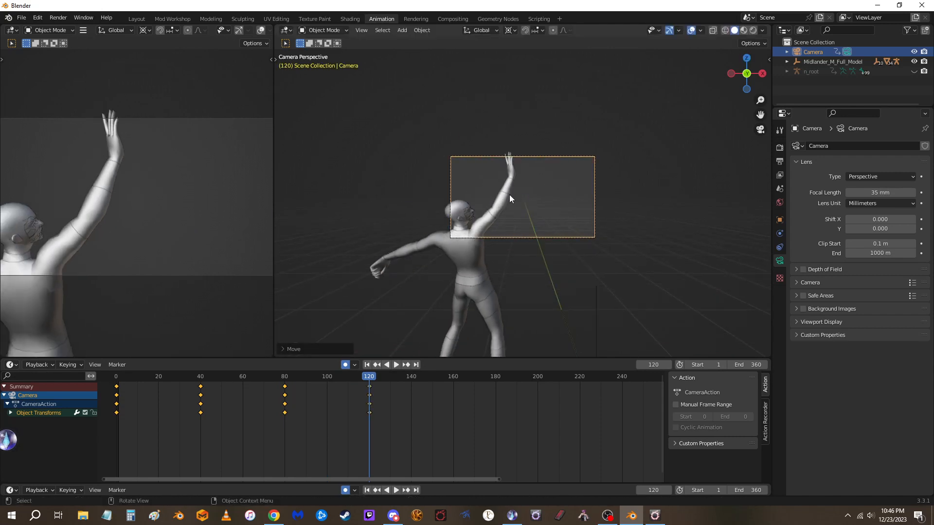
pyautogui.click(506, 195)
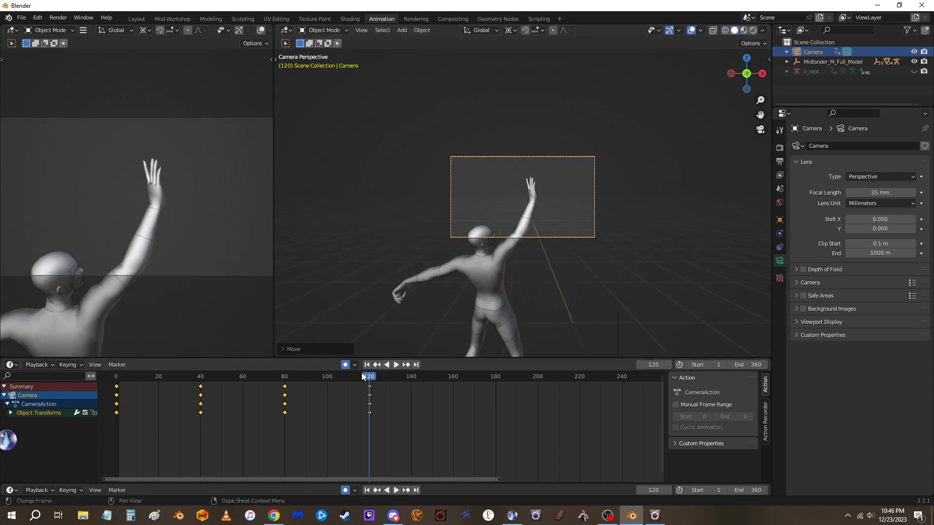
# At frame 160, move the camera onto the crouching model and pull it back about 1.5 m along its local Z axis
pyautogui.moveTo(362, 372); pyautogui.dragTo(455, 375)
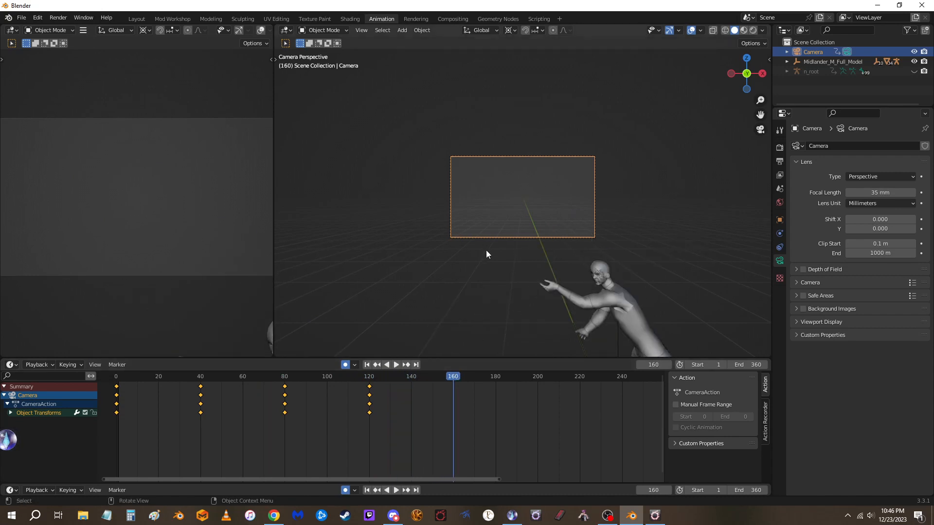
pyautogui.press('g')
pyautogui.click(504, 258)
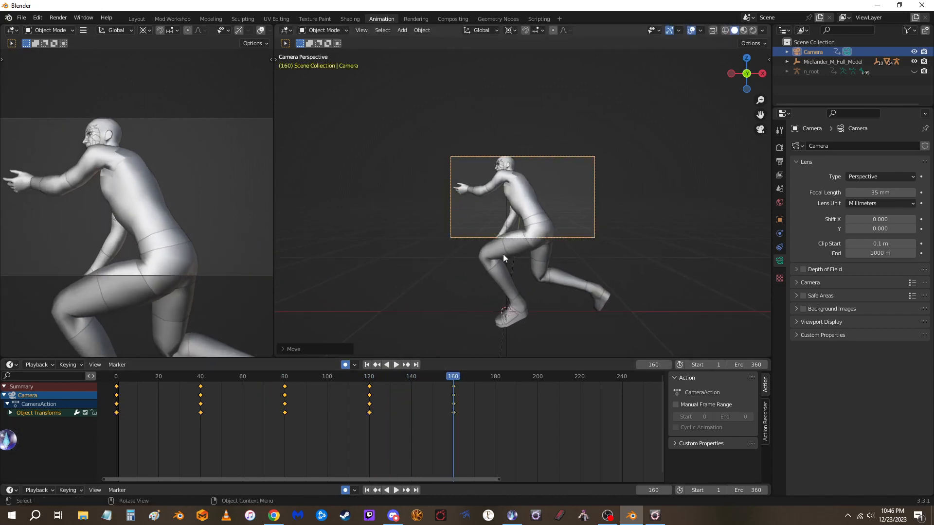
pyautogui.press('g')
pyautogui.press('z')
pyautogui.press('z')
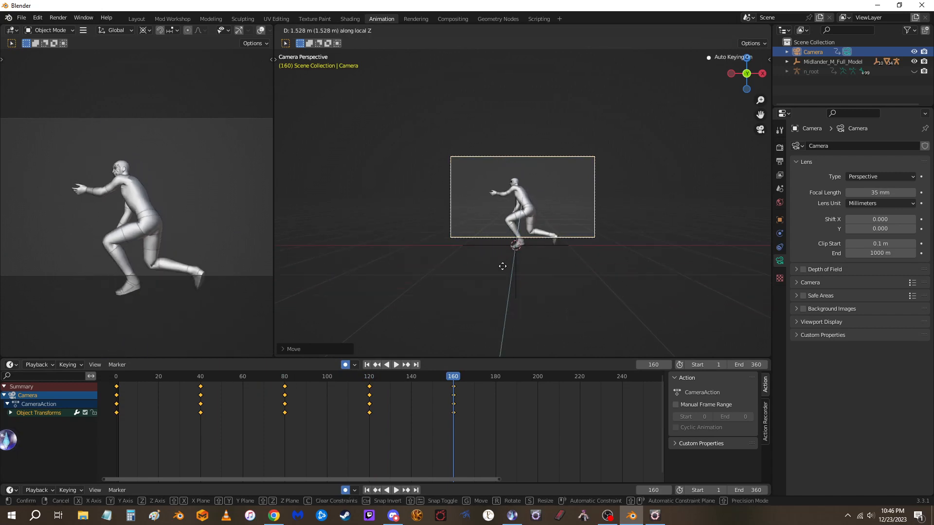
pyautogui.click(503, 268)
# Rotate the camera about 106° around the global Z axis at frame 160
pyautogui.press('r')
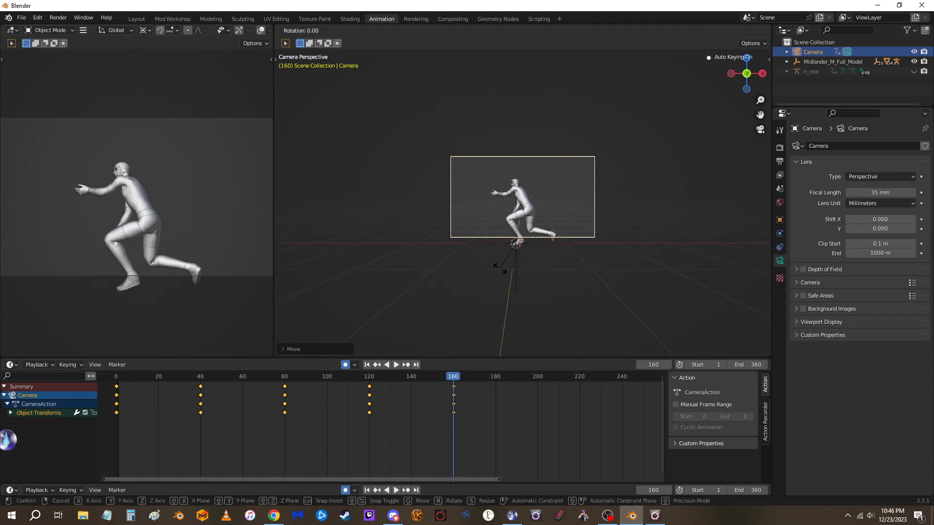
pyautogui.press('z')
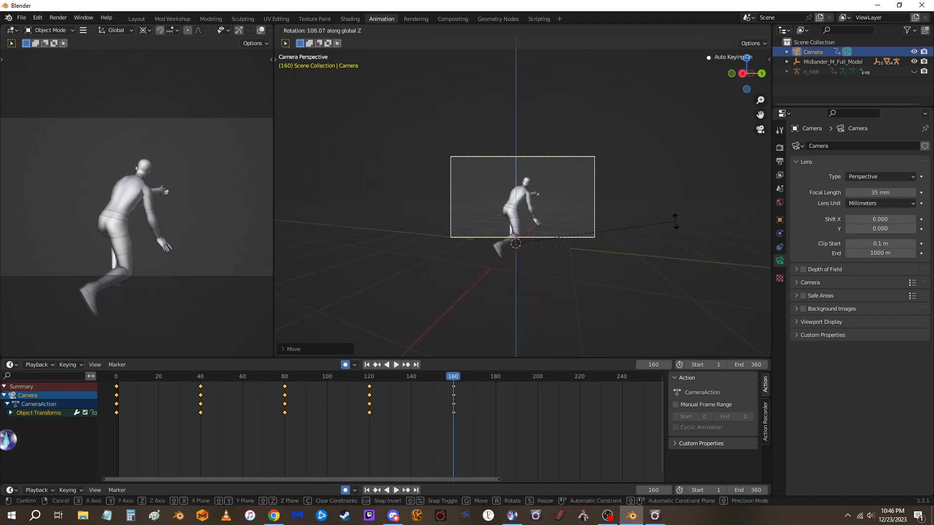
pyautogui.click(580, 266)
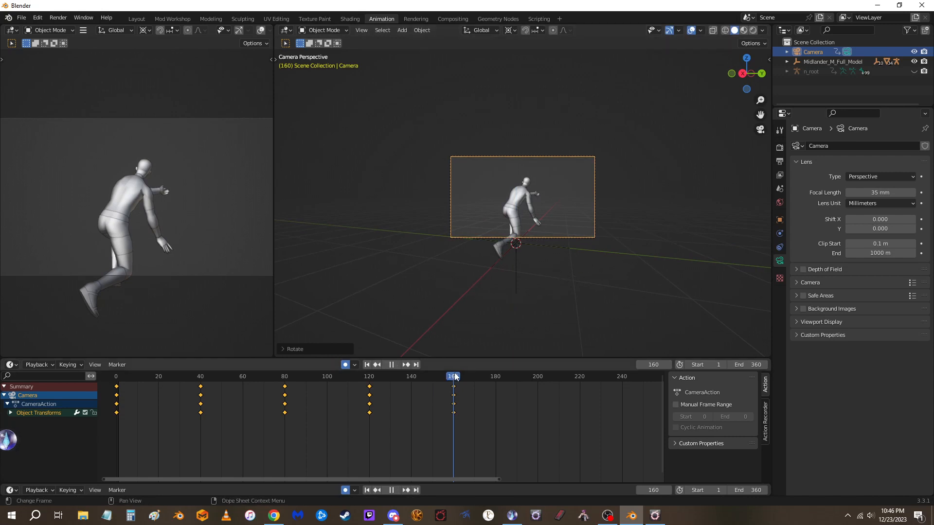
# At frame 201, move the camera sideways and down to key a new position
pyautogui.moveTo(454, 377); pyautogui.dragTo(539, 373)
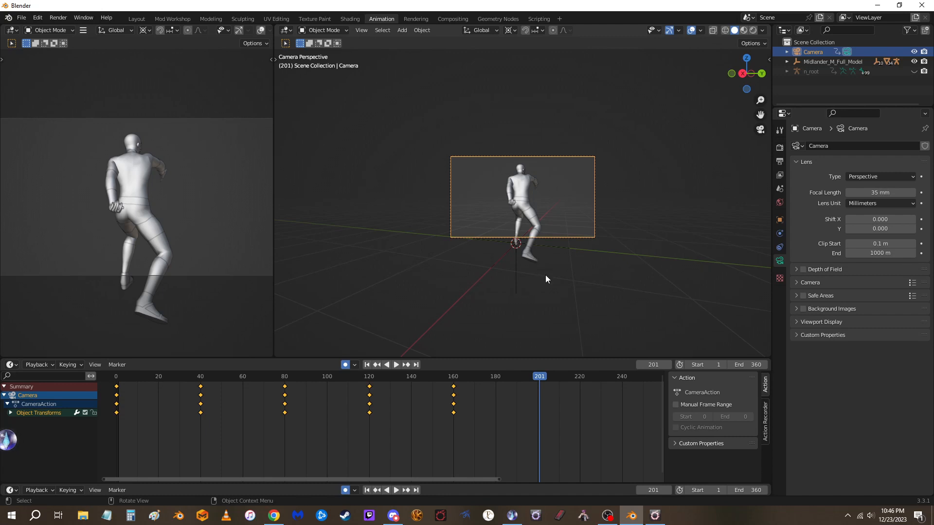
pyautogui.press('g')
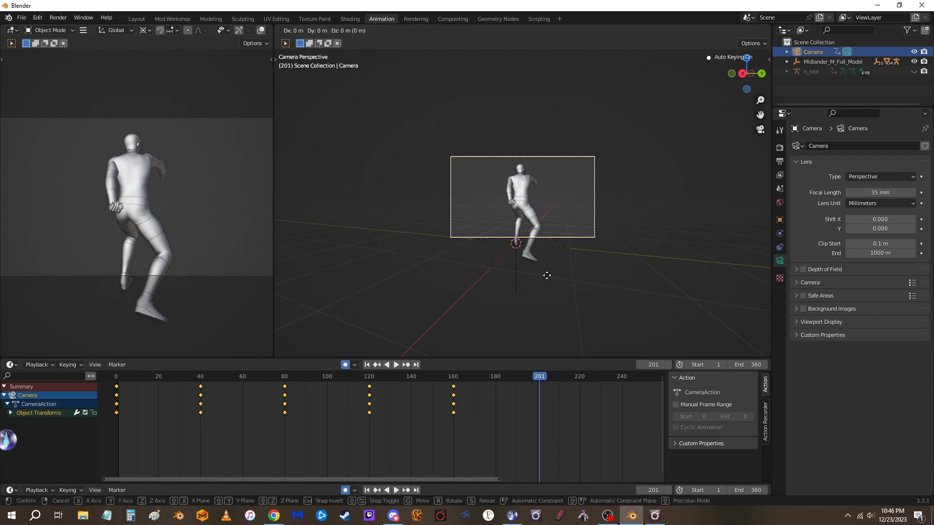
pyautogui.click(547, 275)
pyautogui.press('g')
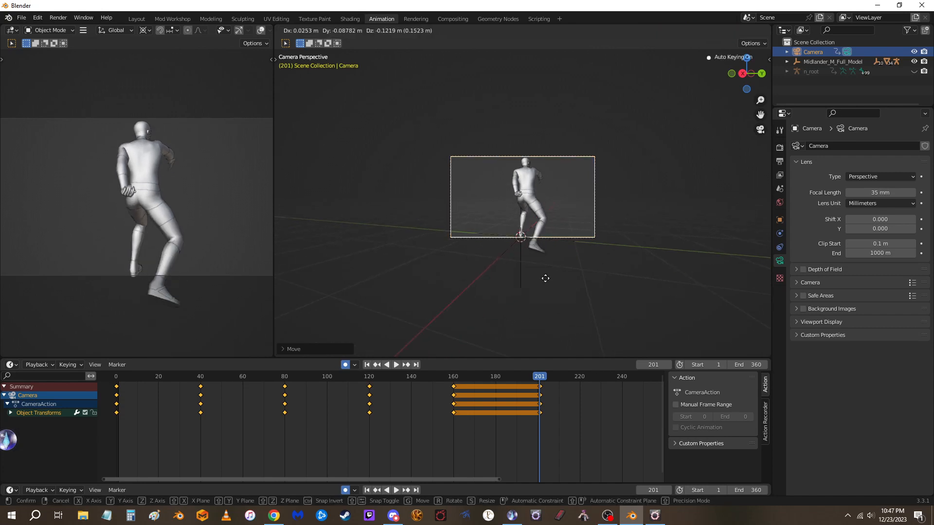
pyautogui.click(555, 279)
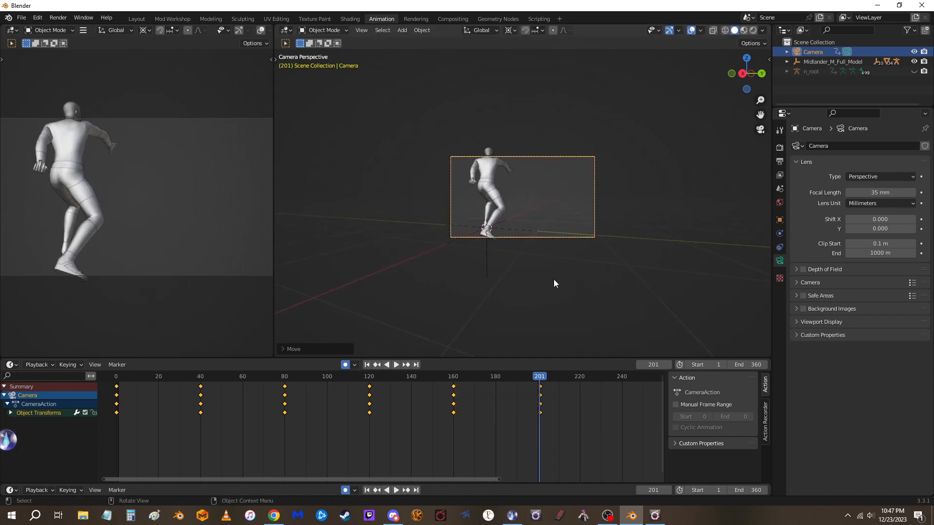
# Rotate the camera around the global Z axis at frame 201 and move it to center the model in the frame
pyautogui.press('r')
pyautogui.press('z')
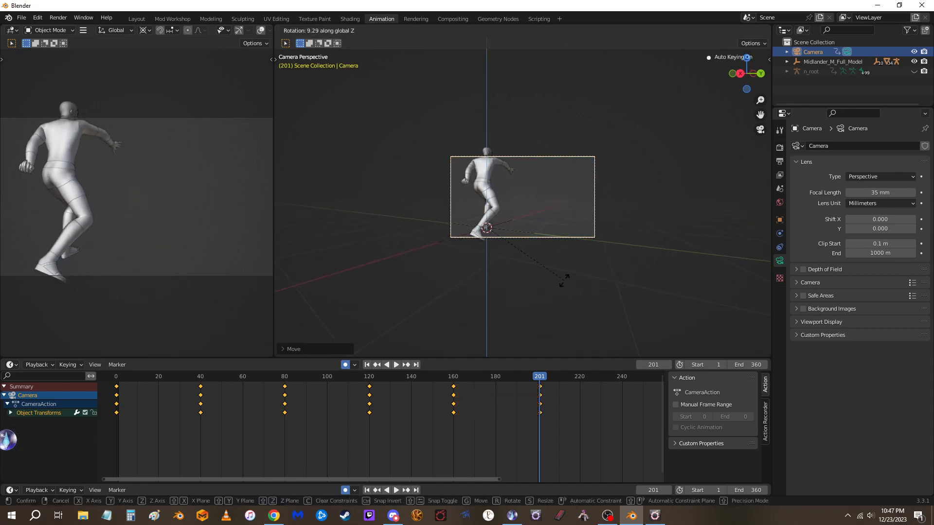
pyautogui.click(666, 198)
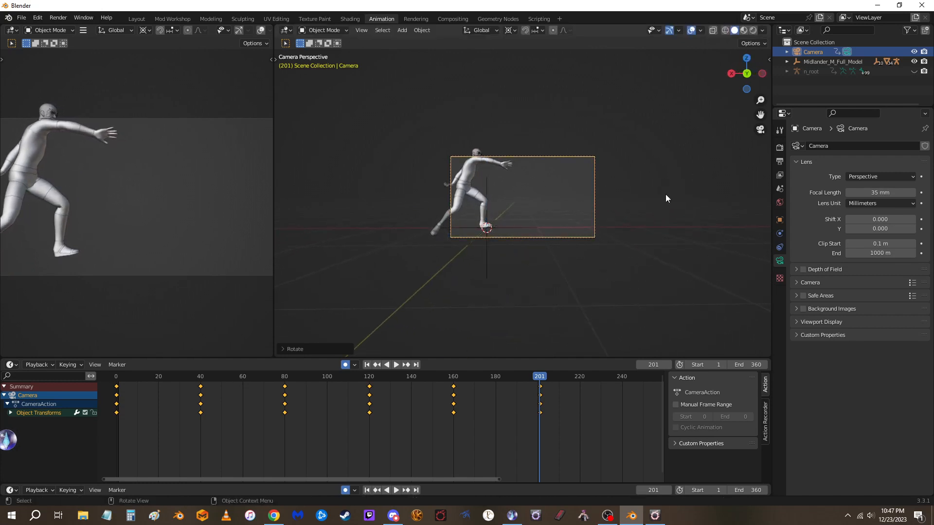
pyautogui.press('g')
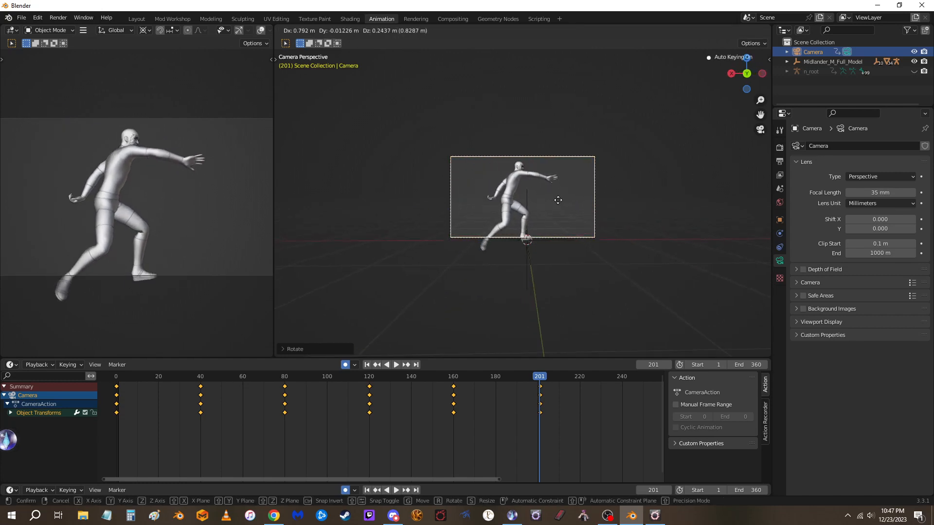
pyautogui.click(561, 269)
# At frame 240, shift the camera sideways, move it closer along its local Z axis, and reframe the model
pyautogui.moveTo(542, 377); pyautogui.dragTo(624, 377)
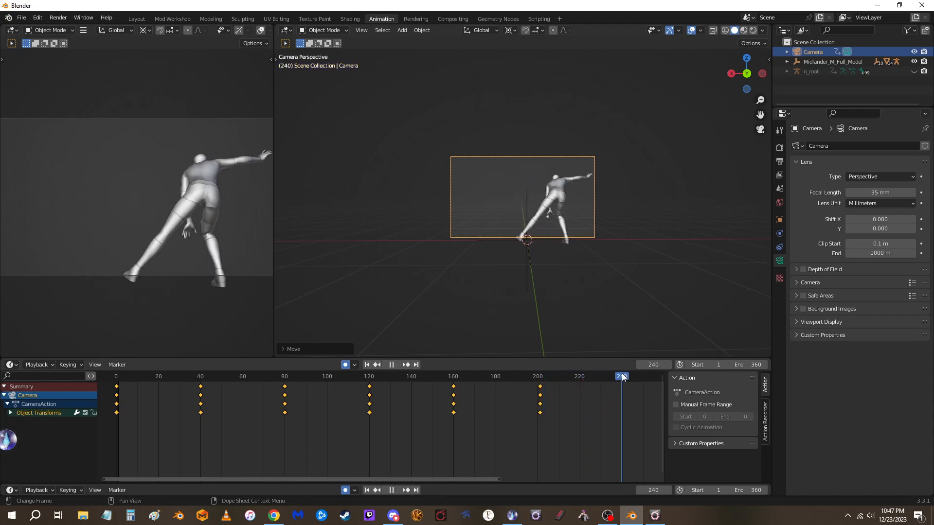
pyautogui.press('g')
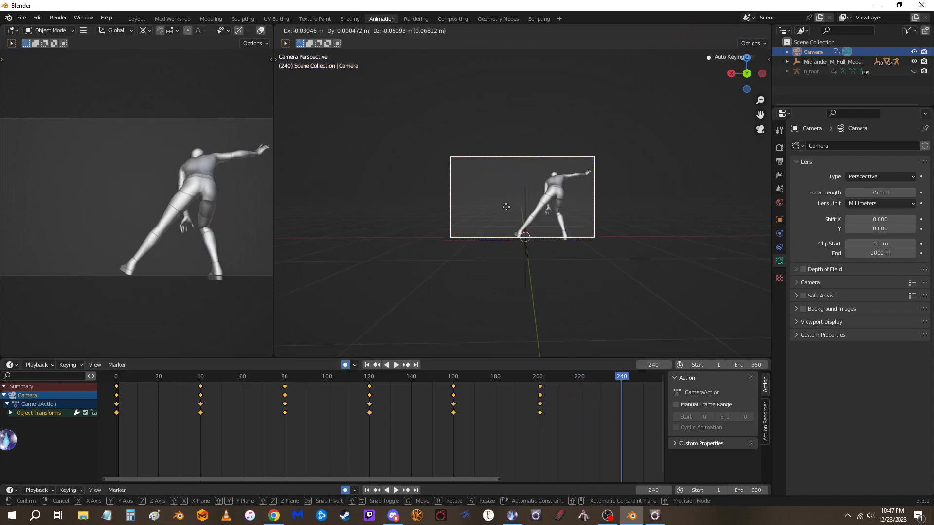
pyautogui.click(521, 207)
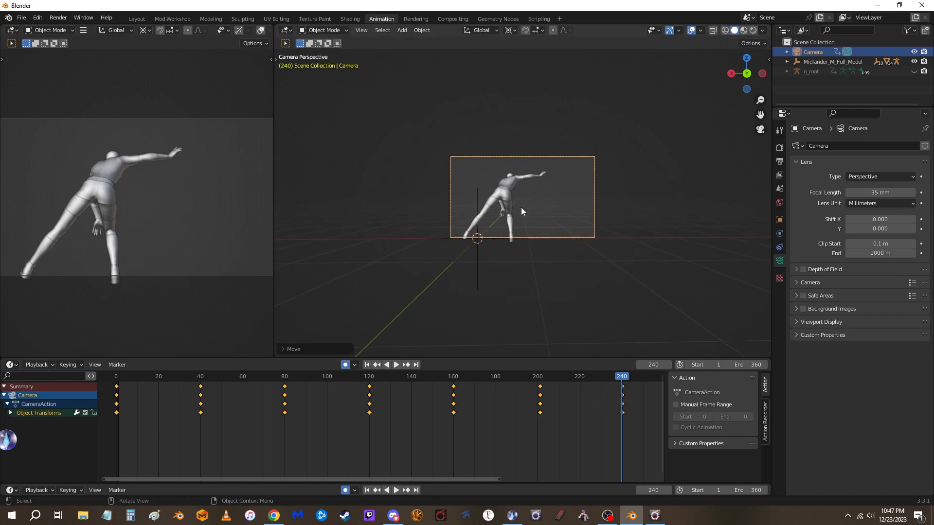
pyautogui.press('g')
pyautogui.press('z')
pyautogui.press('z')
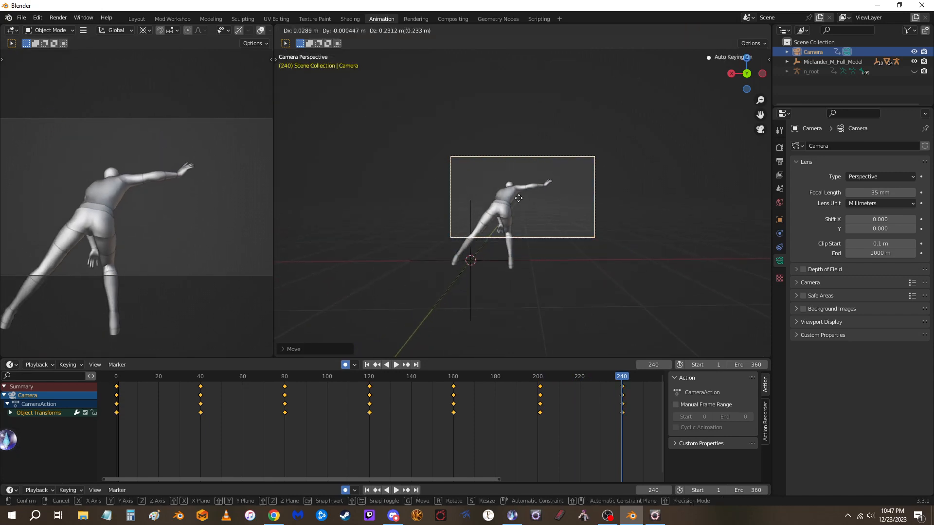
pyautogui.click(549, 289)
# At frame 280, move the camera sideways to bring the model back inside the frame
pyautogui.moveTo(622, 380); pyautogui.dragTo(641, 377)
pyautogui.scroll(-3, 612, 381)
pyautogui.press('space')
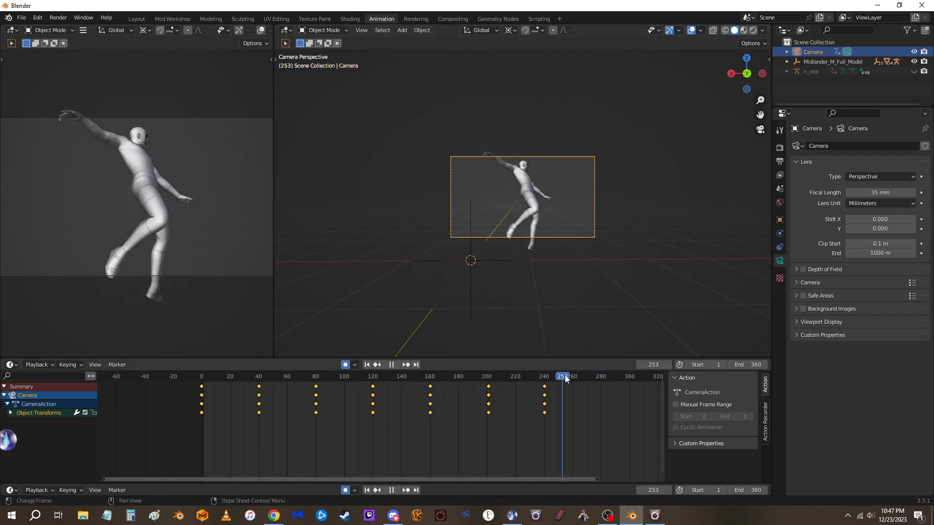
pyautogui.press('space')
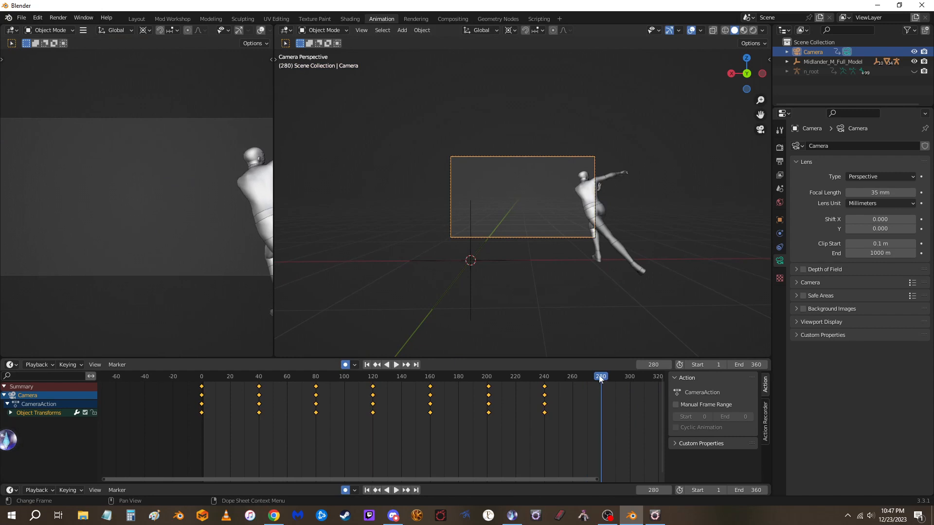
pyautogui.press('g')
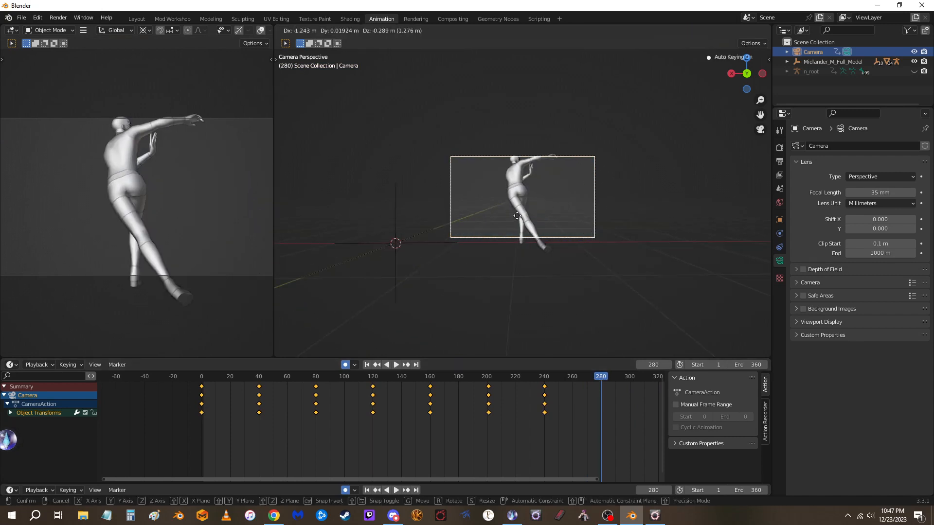
pyautogui.click(520, 213)
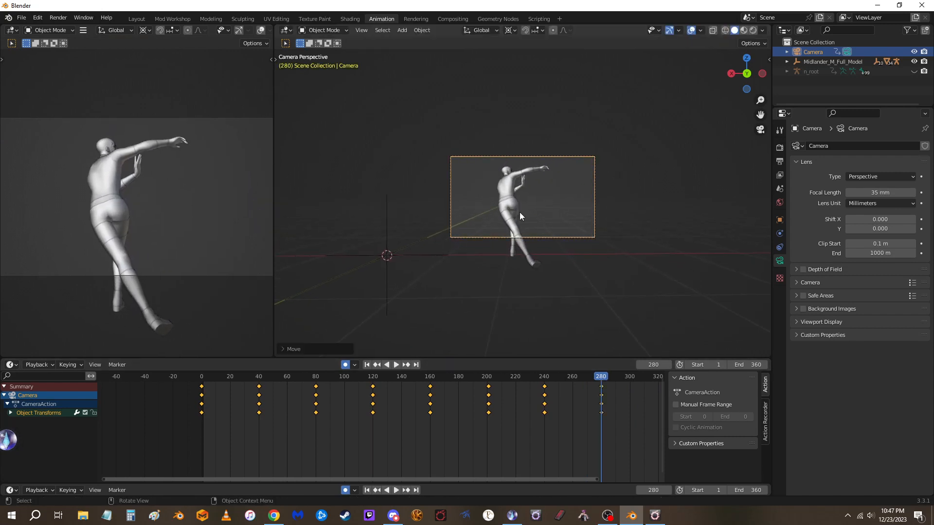
# Rotate the frame 280 camera about 45° around global Z and pull it back about 1.5 m along local Z to frame the model
pyautogui.press('z')
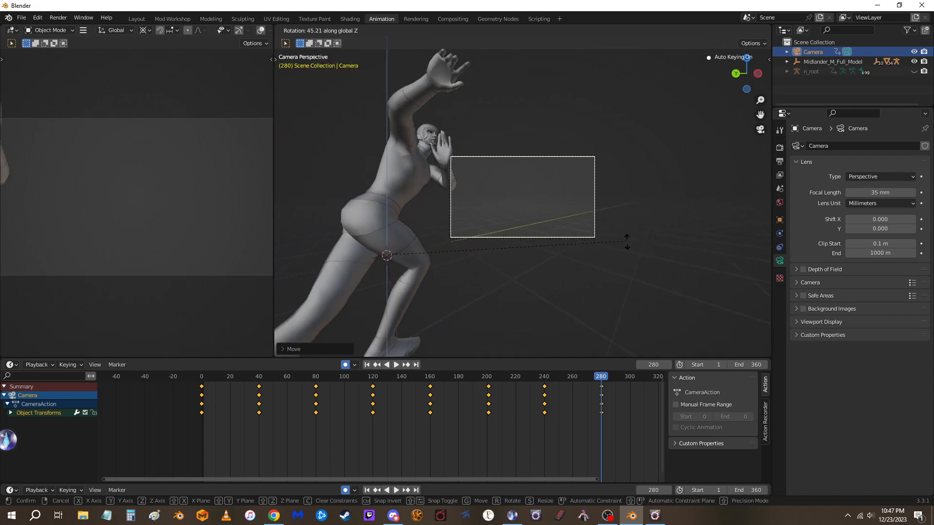
pyautogui.click(592, 237)
pyautogui.press('g')
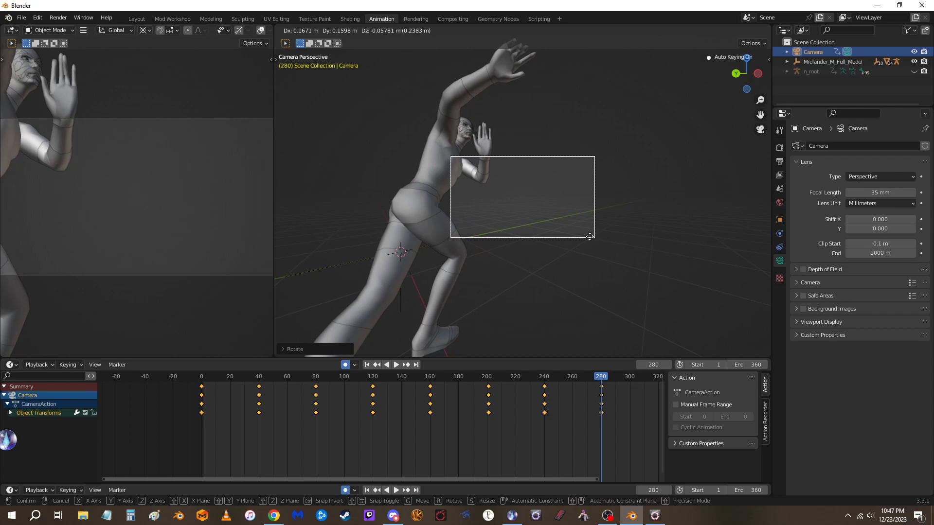
pyautogui.click(590, 238)
pyautogui.press('g')
pyautogui.press('z')
pyautogui.press('z')
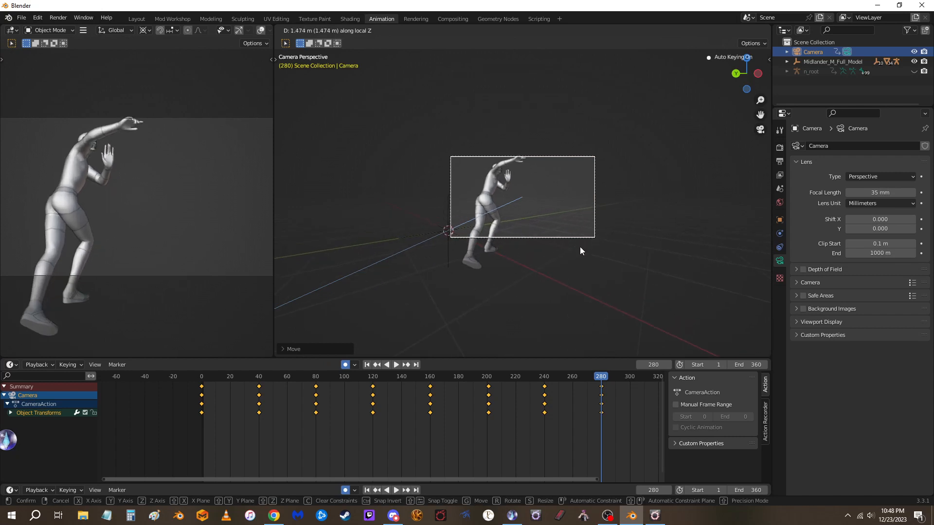
pyautogui.click(580, 248)
# At frame 321, rotate the camera around the global Z axis and move it about 1.9 m to bring the model back into frame
pyautogui.moveTo(603, 376); pyautogui.dragTo(640, 377)
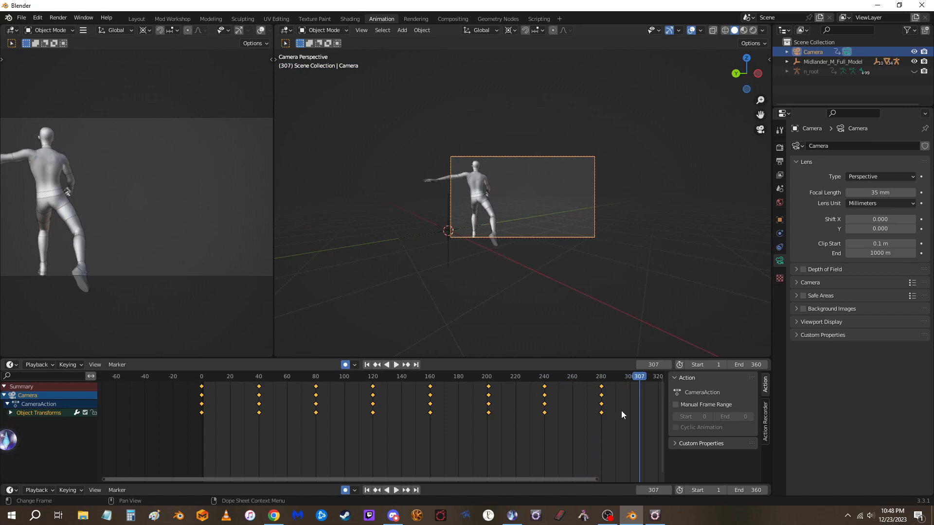
pyautogui.moveTo(555, 481); pyautogui.dragTo(616, 483)
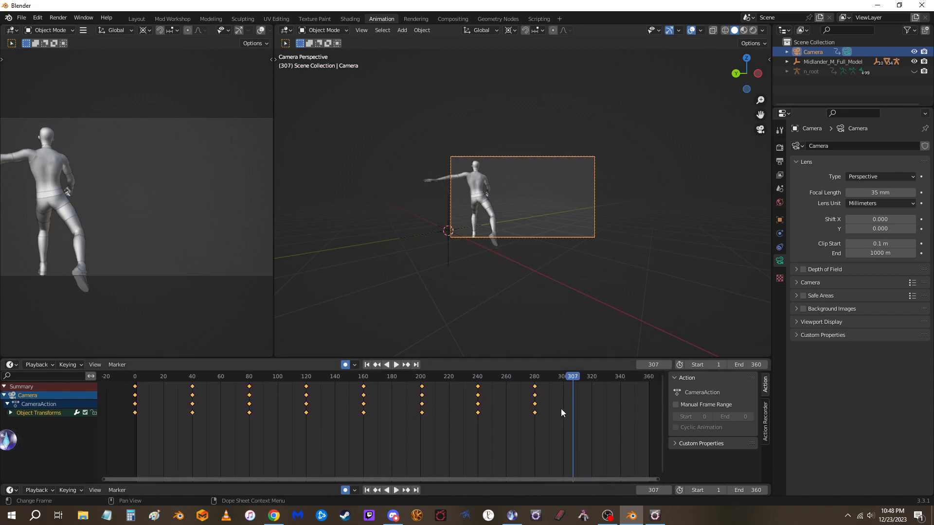
pyautogui.moveTo(574, 376); pyautogui.dragTo(593, 387)
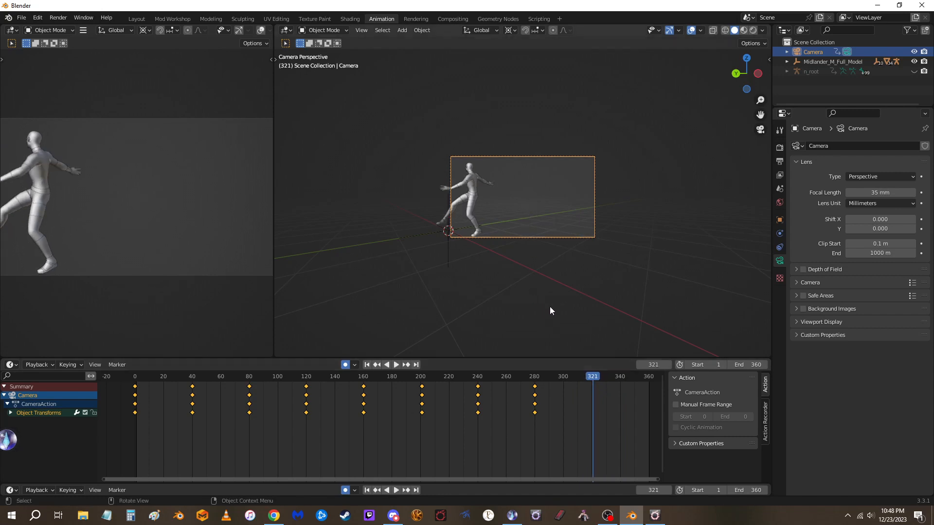
pyautogui.press('r')
pyautogui.press('z')
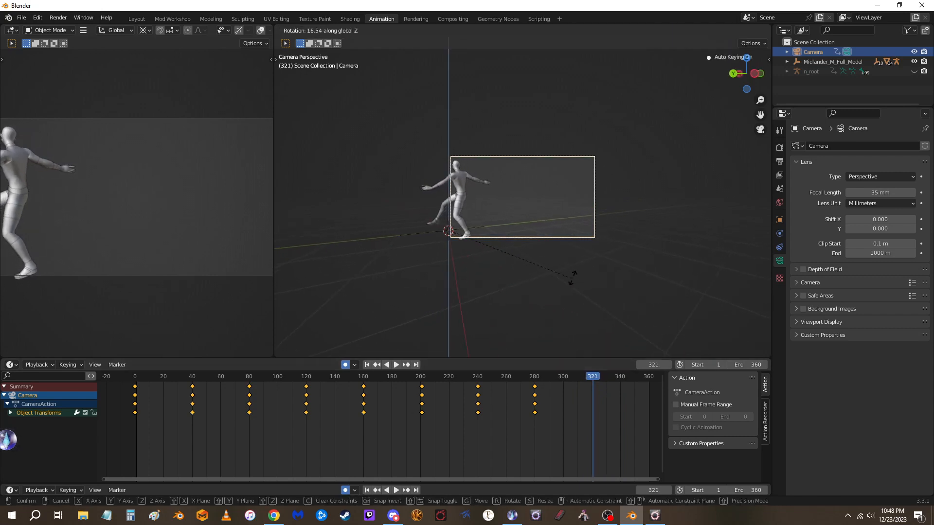
pyautogui.click(577, 195)
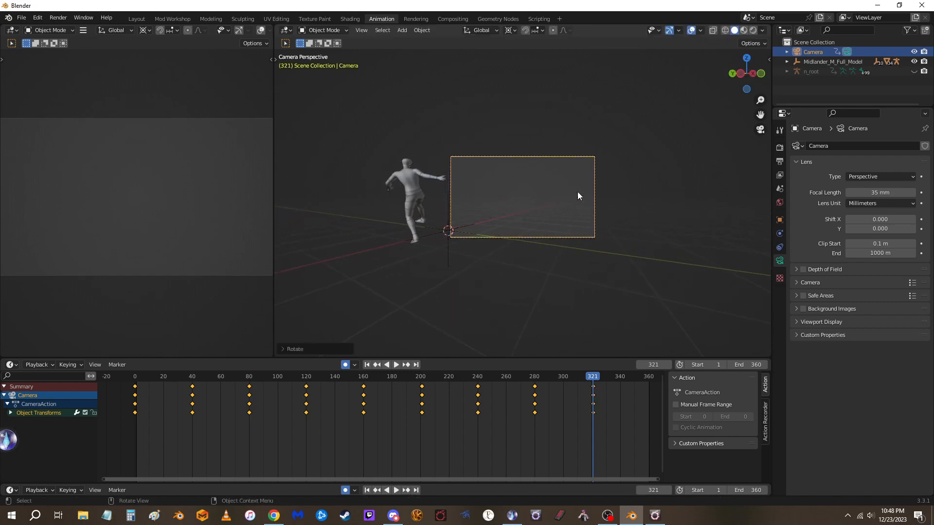
pyautogui.press('g')
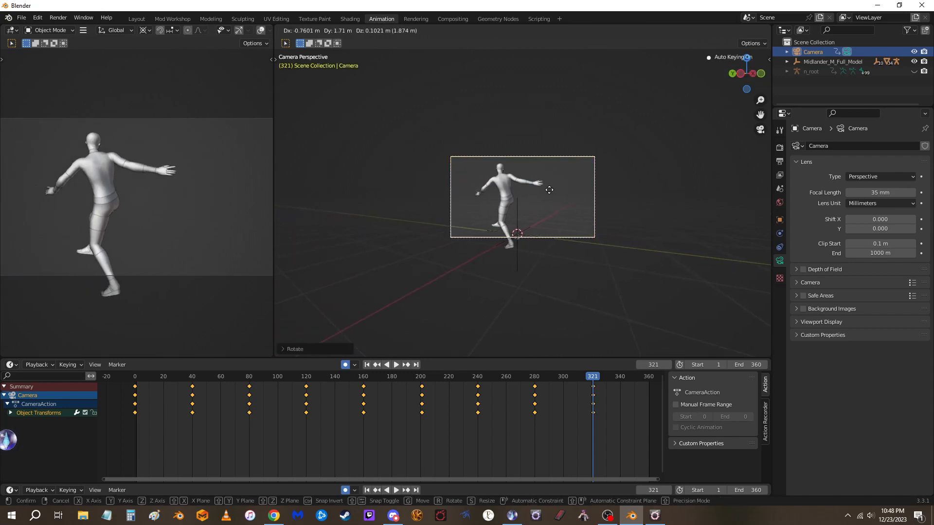
pyautogui.click(548, 191)
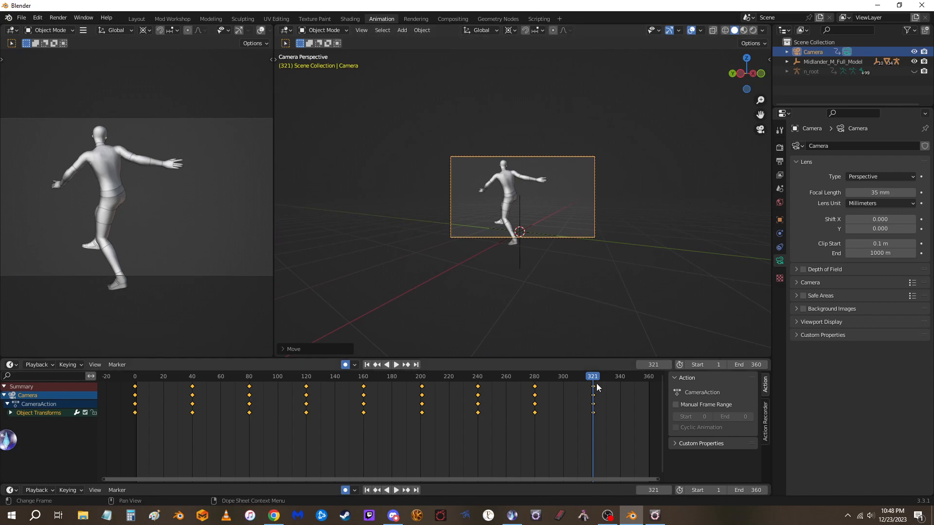
# At frame 359, rotate the camera around the global Z axis to view the model from the front
pyautogui.press('space')
pyautogui.moveTo(643, 381); pyautogui.dragTo(647, 381)
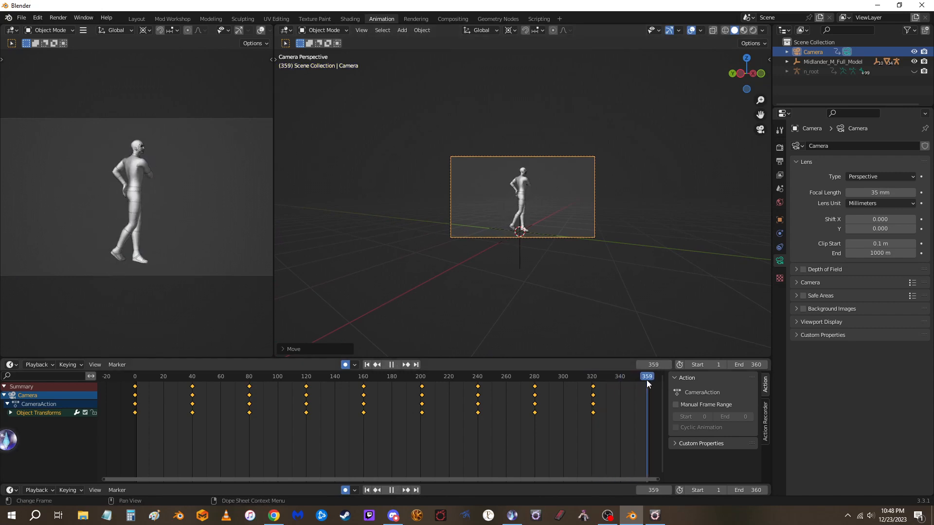
pyautogui.press('space')
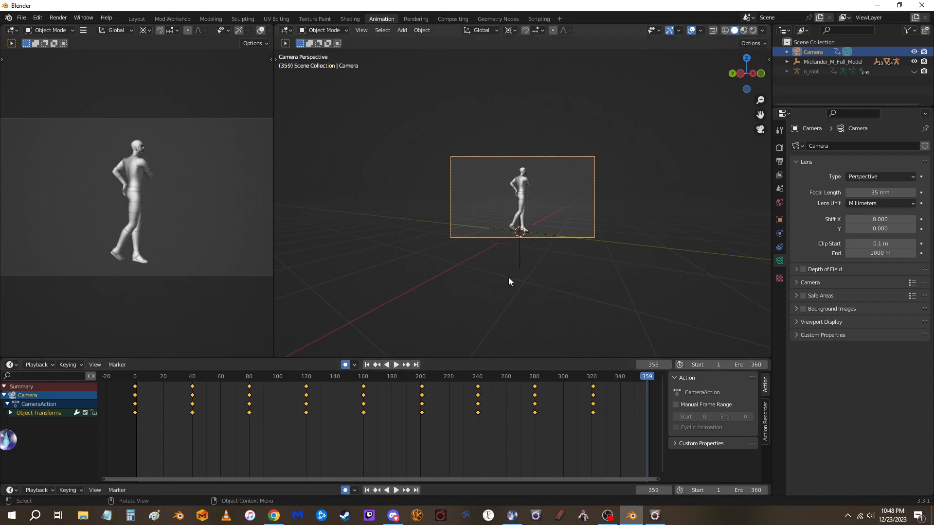
pyautogui.press('r')
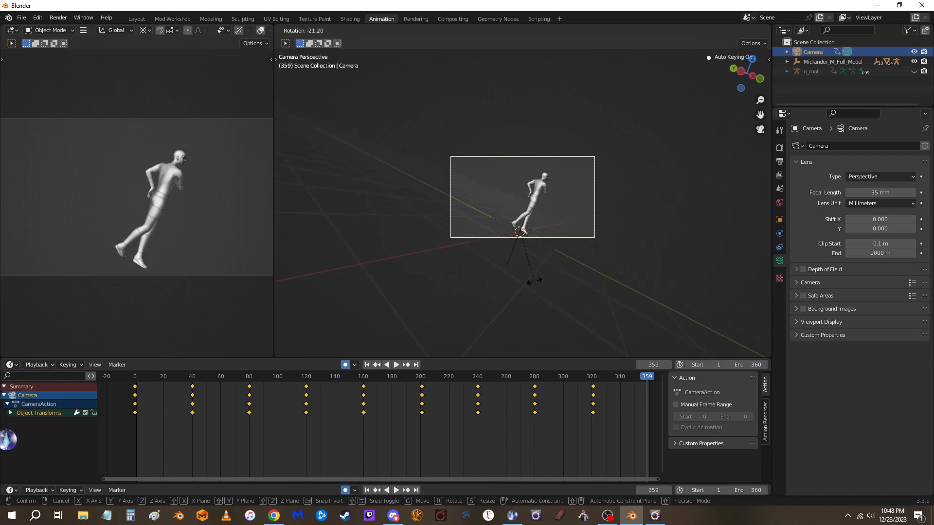
pyautogui.press('z')
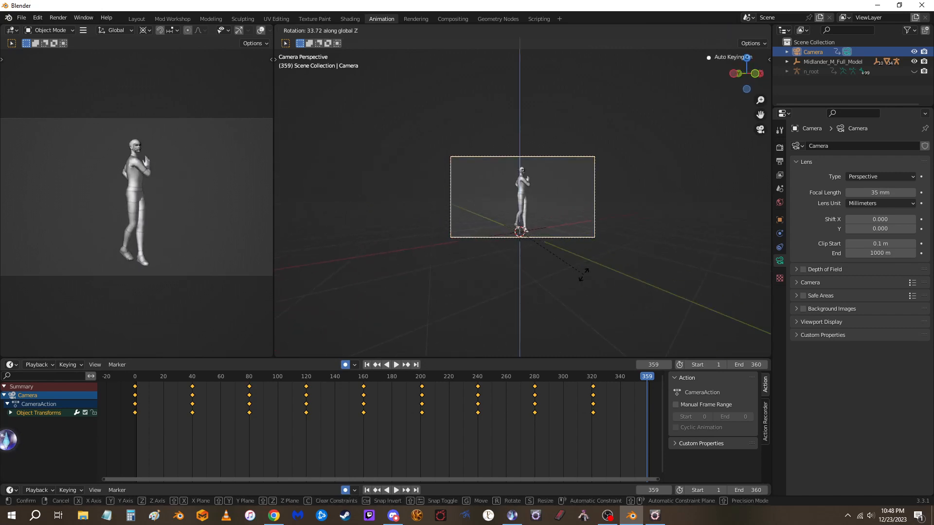
pyautogui.click(652, 245)
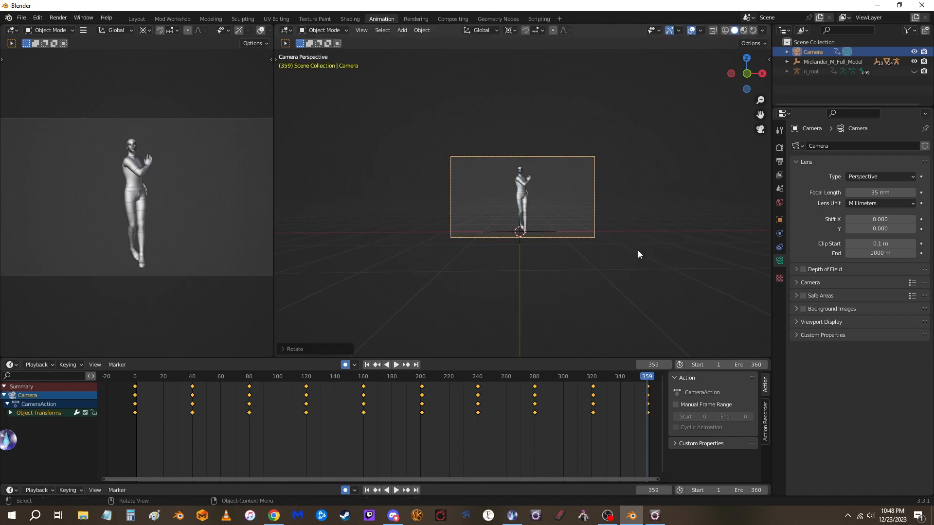
# Move the frame 359 camera about 1.3 m closer along local Z and raise it about 0.24 m to fit the model's head
pyautogui.press('g')
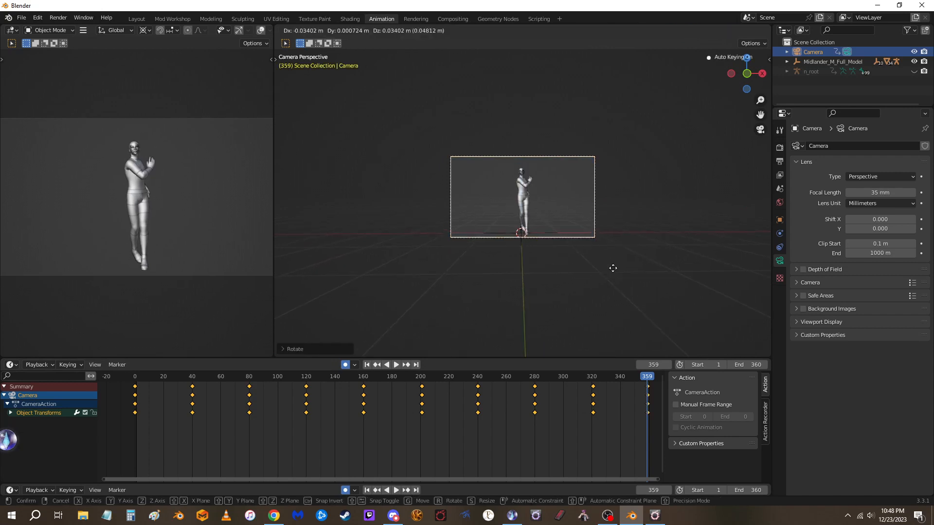
pyautogui.press('z')
pyautogui.press('z')
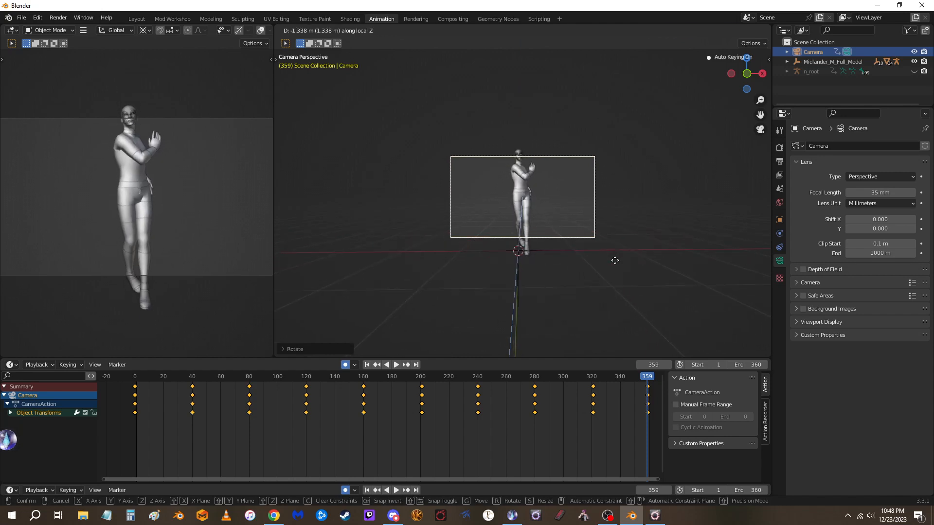
pyautogui.click(615, 261)
pyautogui.press('g')
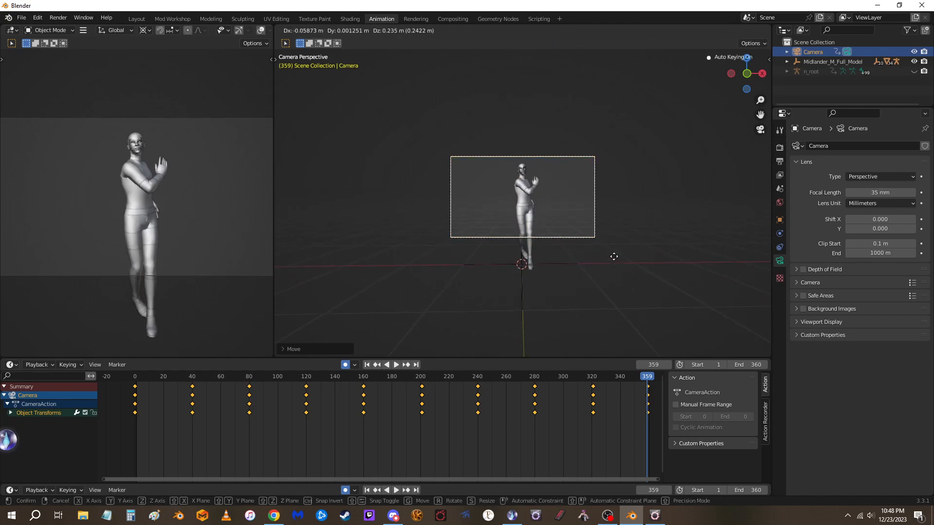
pyautogui.click(613, 256)
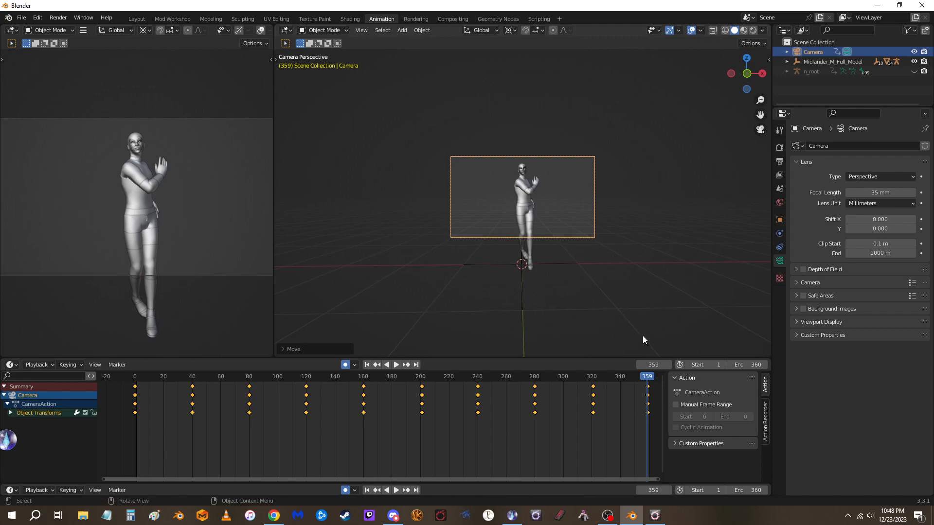
# Play back the camera animation and, at frame 120, move the camera to frame the model's head and upper back
pyautogui.press('space')
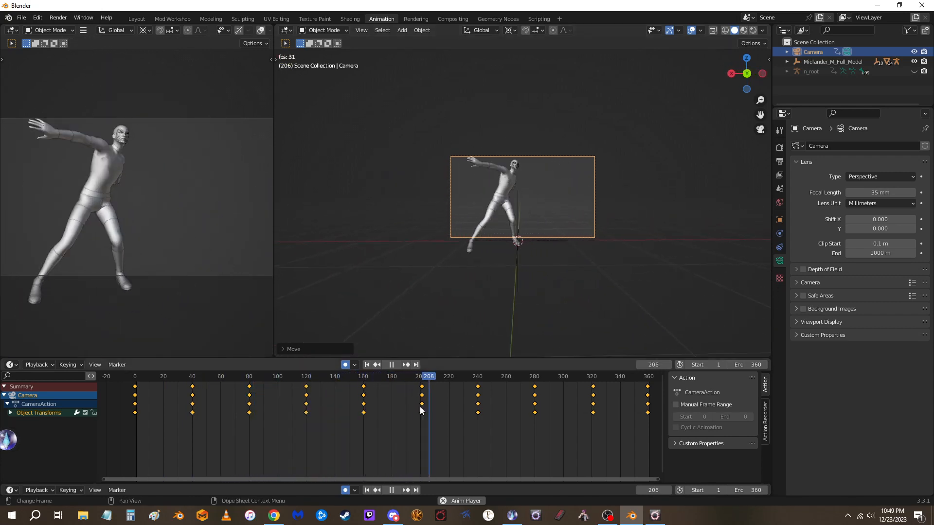
pyautogui.moveTo(388, 380); pyautogui.dragTo(306, 383)
pyautogui.press('space')
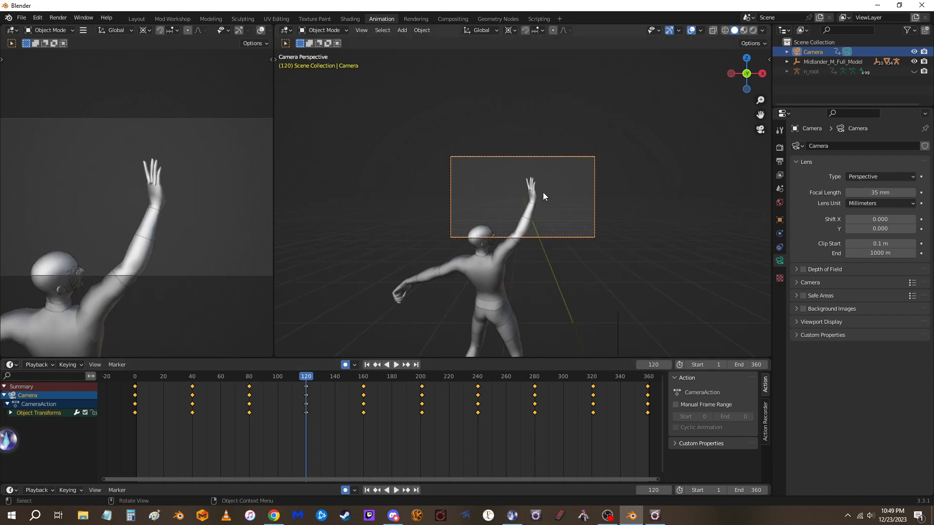
pyautogui.press('g')
pyautogui.click(413, 319)
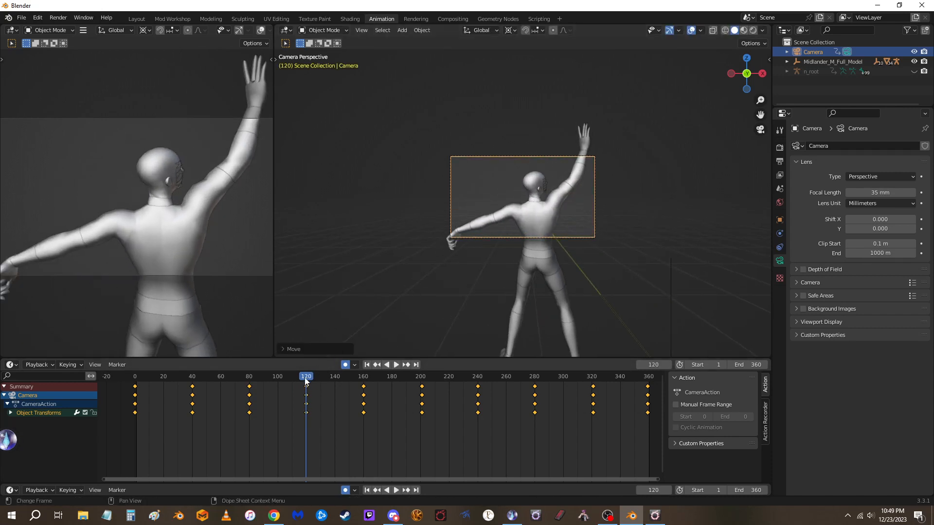
# Add a camera position at frame 140 that brings the model back toward the frame, and review the motion through frame 360
pyautogui.moveTo(305, 382); pyautogui.dragTo(335, 375)
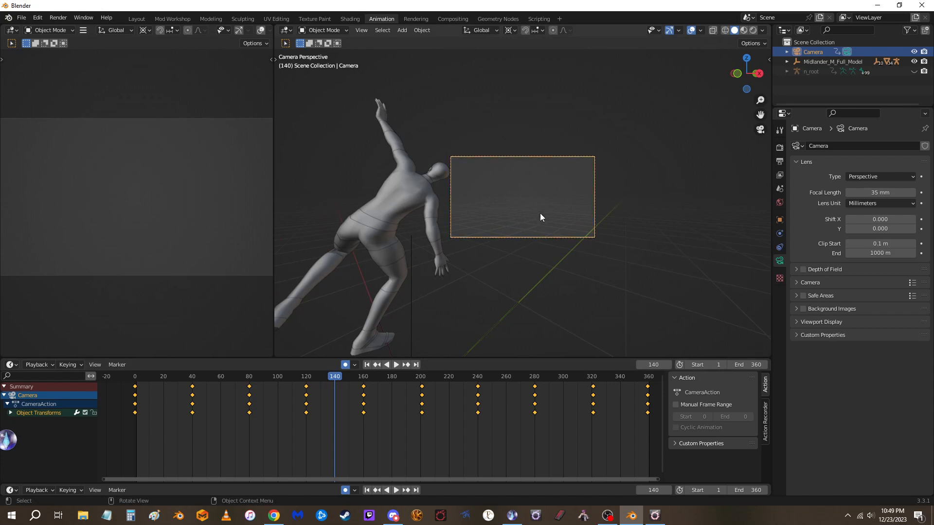
pyautogui.press('g')
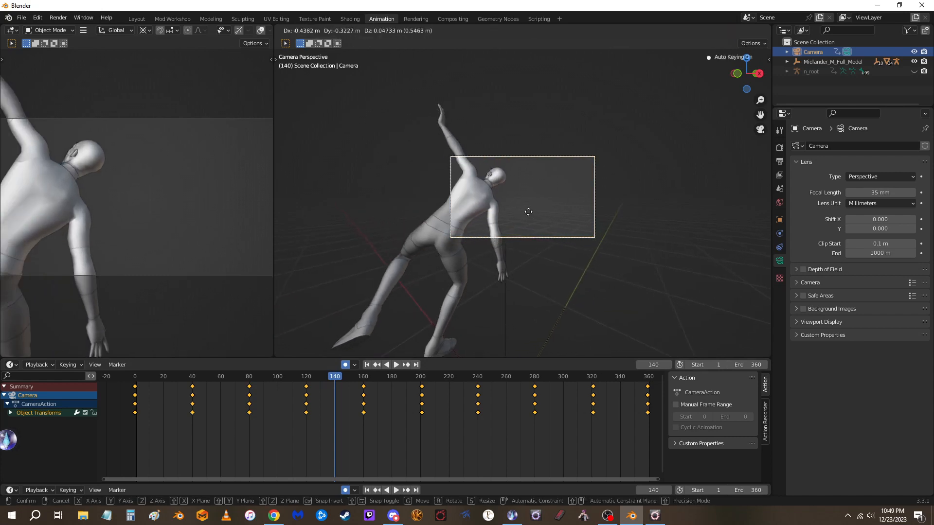
pyautogui.click(494, 263)
pyautogui.press('space')
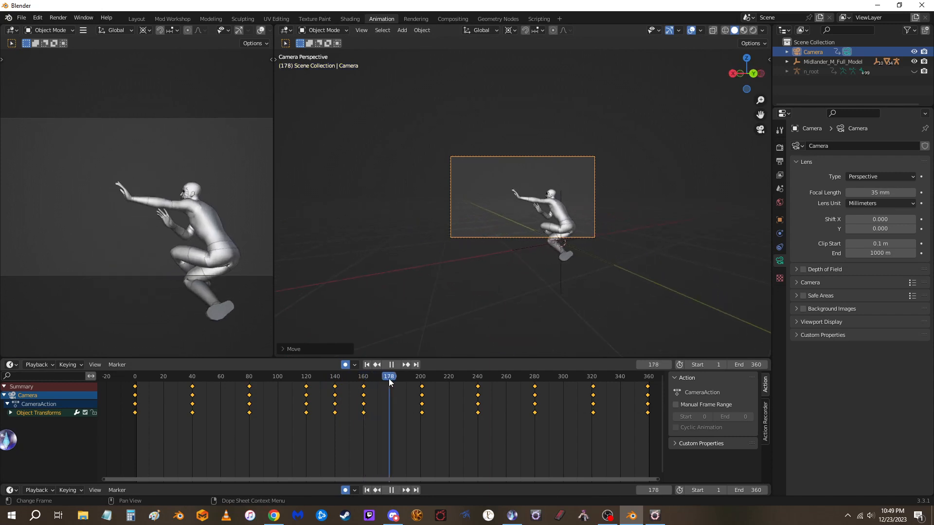
pyautogui.moveTo(389, 378); pyautogui.dragTo(282, 378)
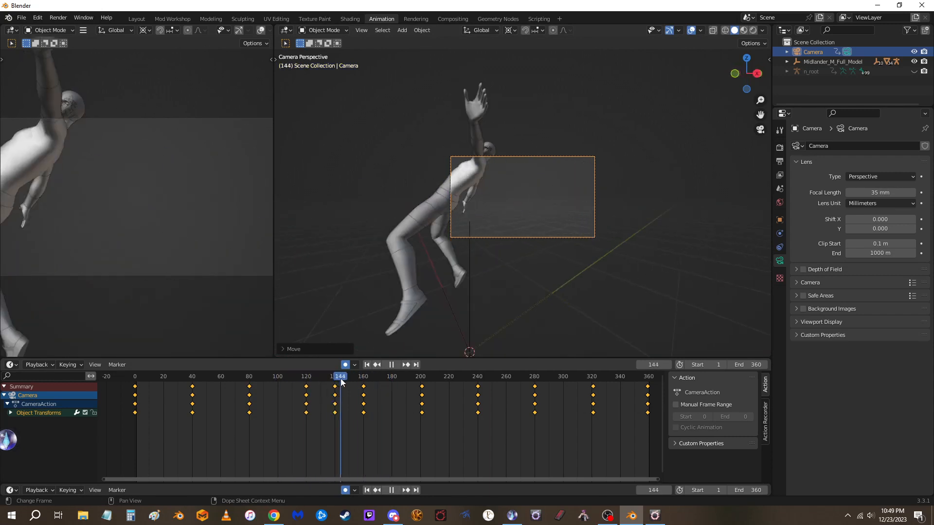
pyautogui.moveTo(378, 381); pyautogui.dragTo(649, 390)
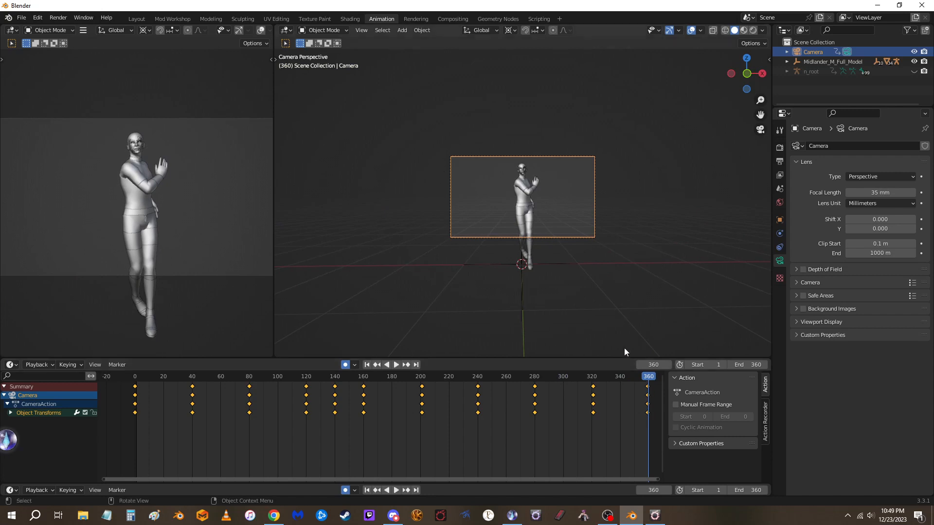
# Export the camera animation with the XAT camera exporter to the Desktop, overwriting edance3.xcp
pyautogui.press('n')
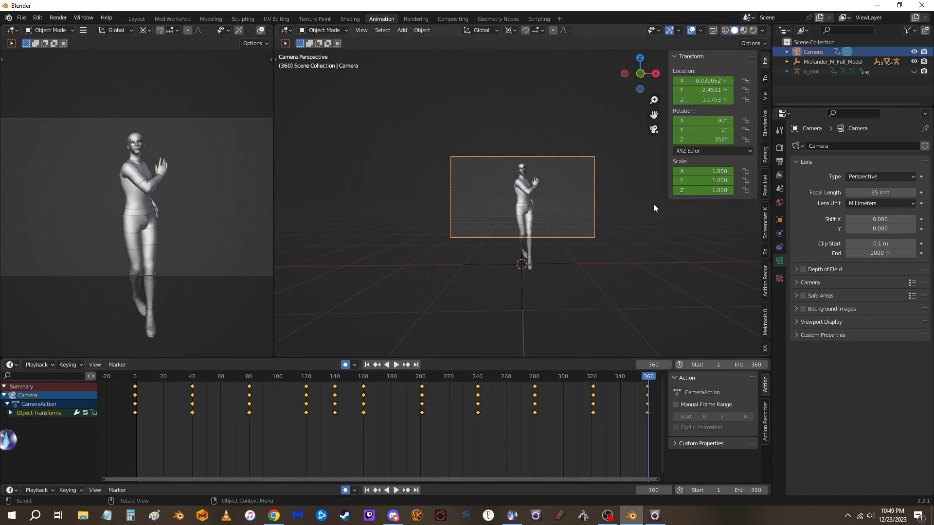
pyautogui.click(766, 350)
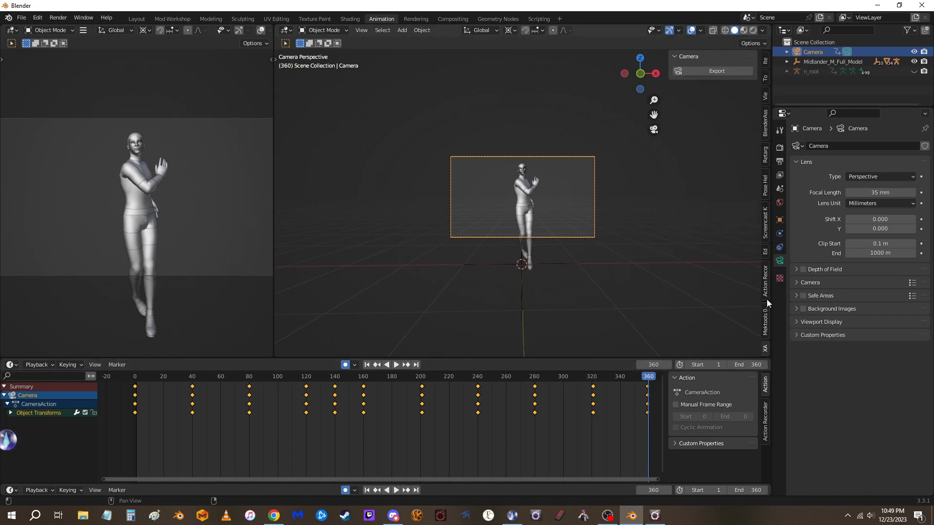
pyautogui.click(708, 71)
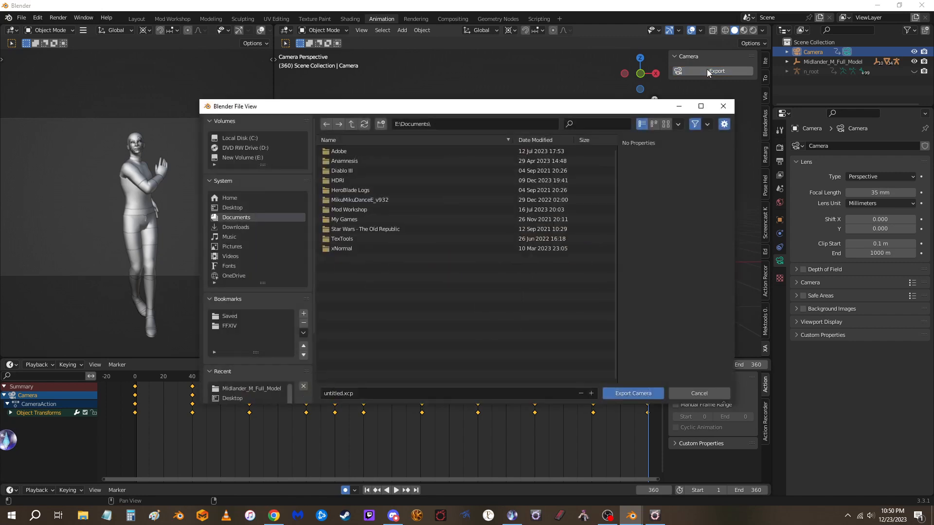
pyautogui.click(230, 208)
pyautogui.click(348, 249)
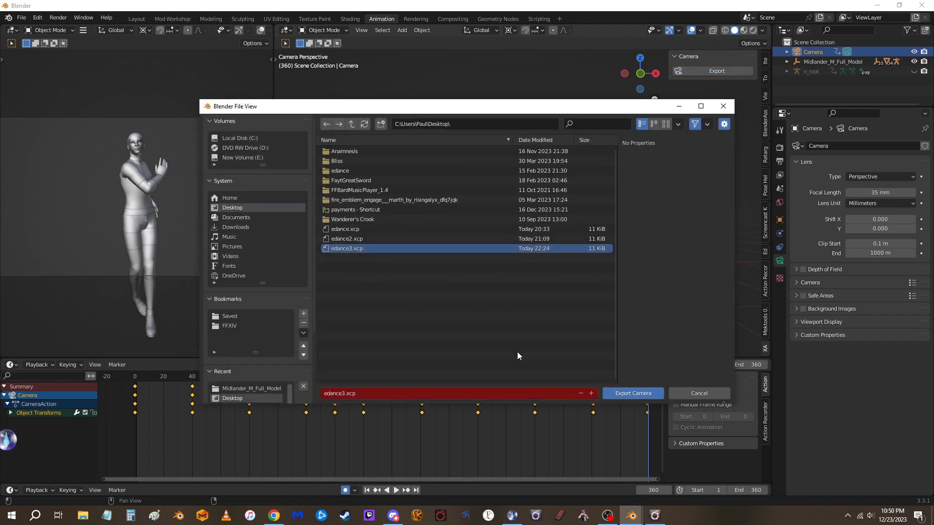
pyautogui.click(629, 392)
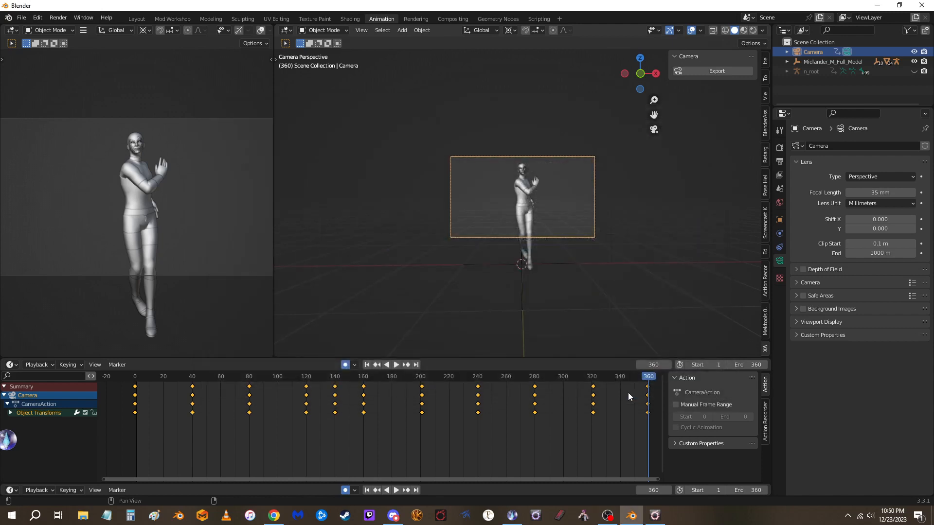
# Switch to the Final Fantasy XIV game window
pyautogui.hotkey('alt', 'Tab')
pyautogui.hotkey('alt', 'Tab')
pyautogui.hotkey('alt', 'Tab')
pyautogui.hotkey('alt', 'Tab')
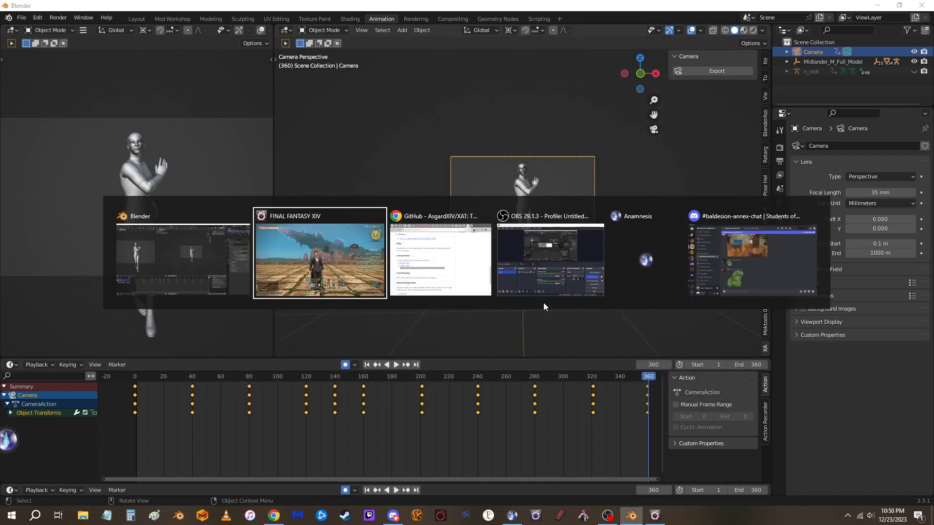
pyautogui.hotkey('alt', 'shift', 'Tab')
pyautogui.hotkey('alt', 'shift', 'Tab')
pyautogui.hotkey('alt', 'shift', 'Tab')
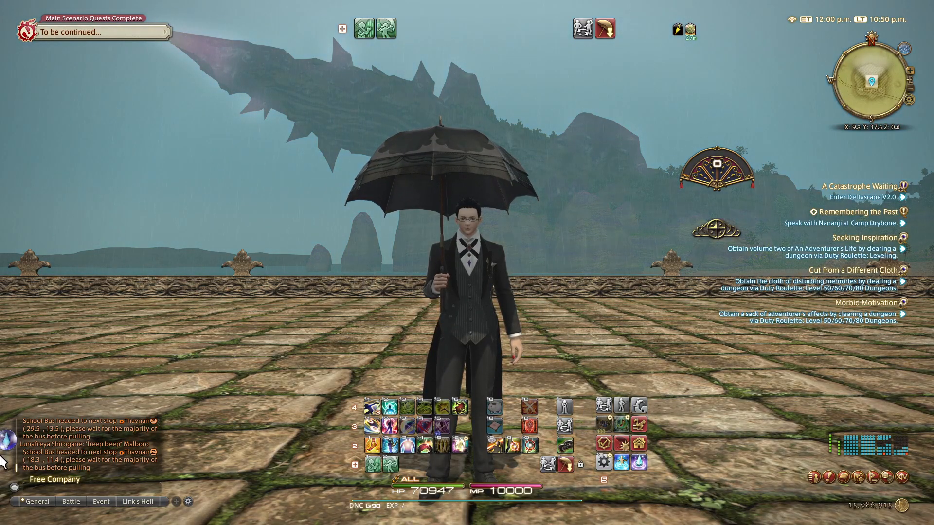
# Open Anamnesis over the game, set the world weather to Clear Skies, and return to the character's page
pyautogui.click(8, 440)
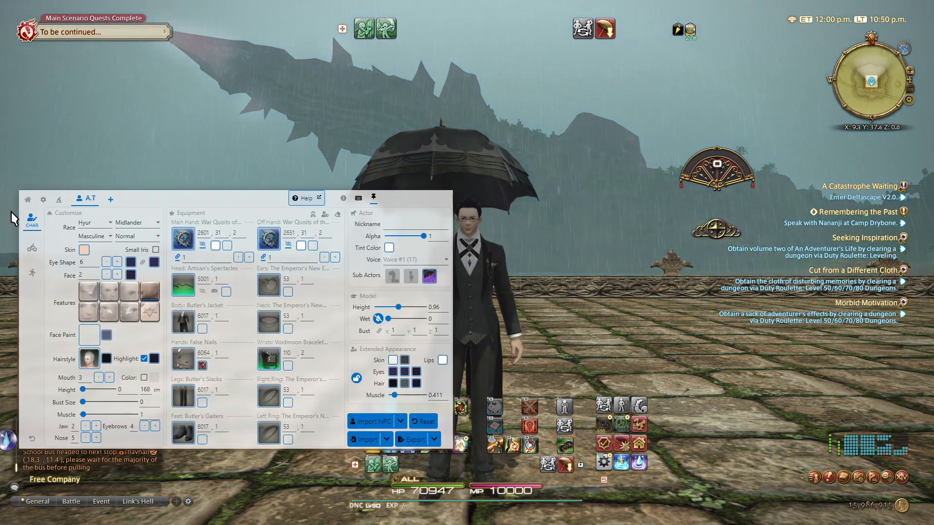
pyautogui.click(27, 200)
pyautogui.click(349, 254)
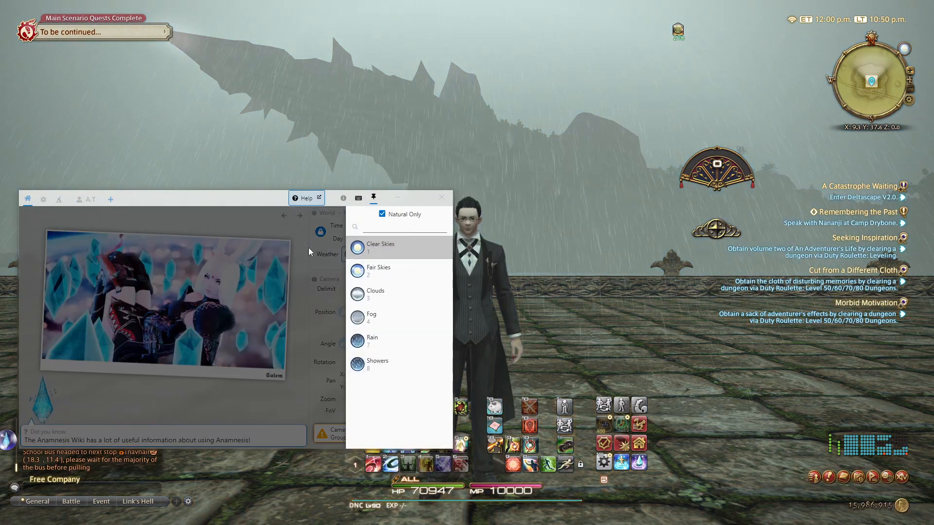
pyautogui.click(235, 220)
pyautogui.click(85, 200)
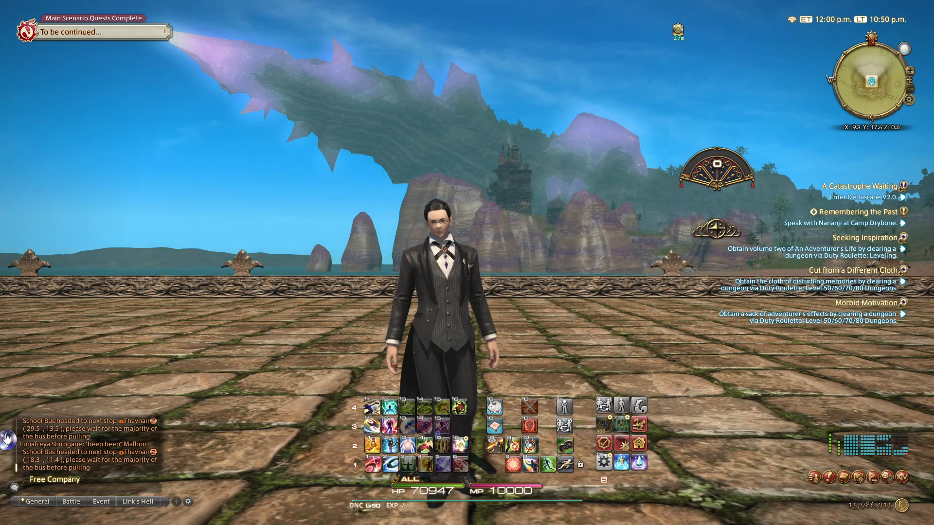
# Bring up the character's Action page in Anamnesis and enter Group Pose in the game with /gpose, leaving the settings window closed
pyautogui.click(7, 439)
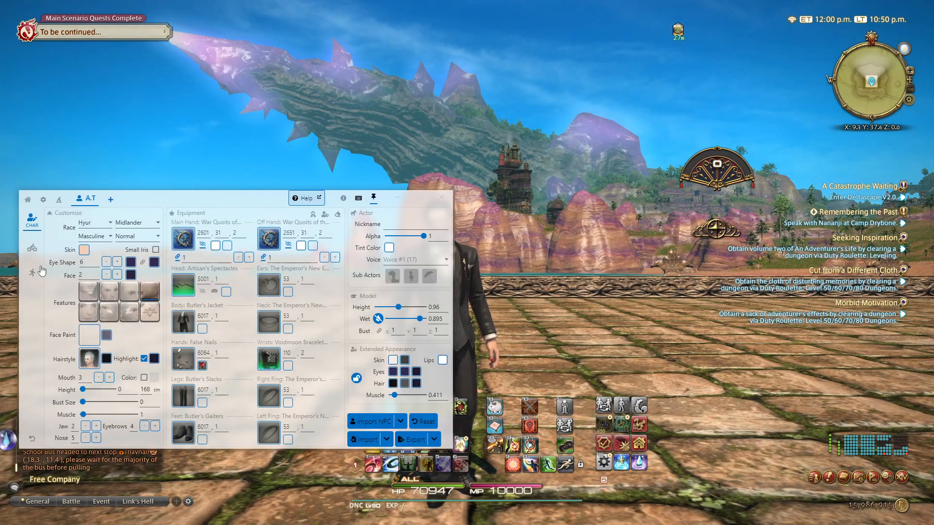
pyautogui.click(33, 249)
pyautogui.click(613, 308)
pyautogui.write('/gpos')
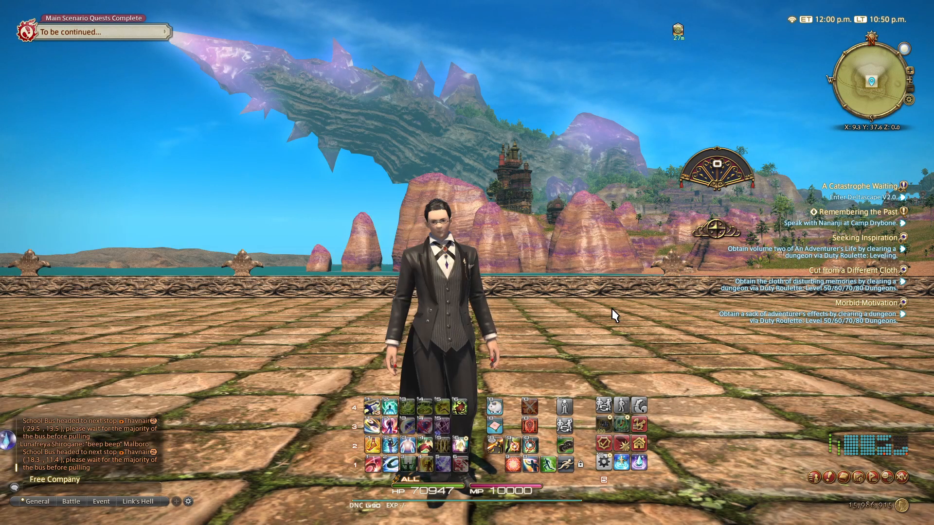
pyautogui.write('e')
pyautogui.press('Return')
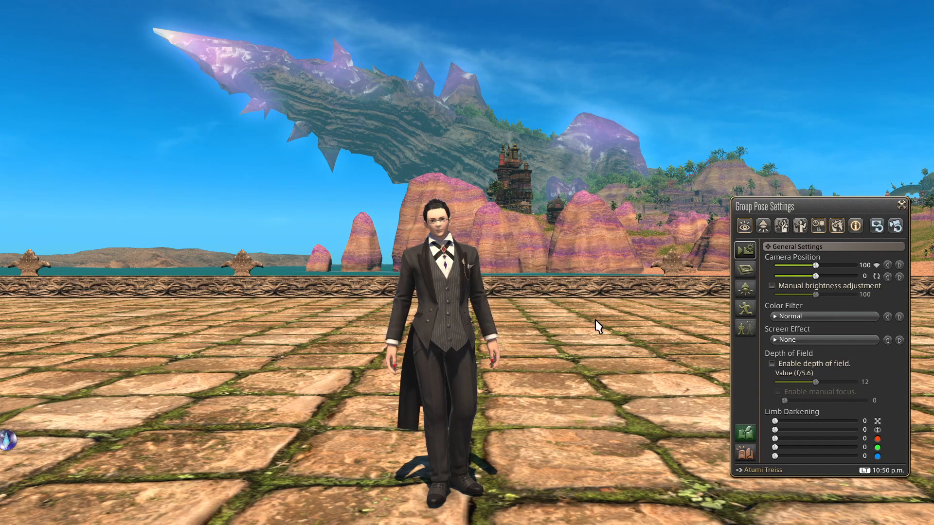
pyautogui.click(902, 205)
# Override the character's animation in Anamnesis with the full-body Eastern Dance loop, ID 4783, and collapse the Anamnesis window
pyautogui.click(5, 441)
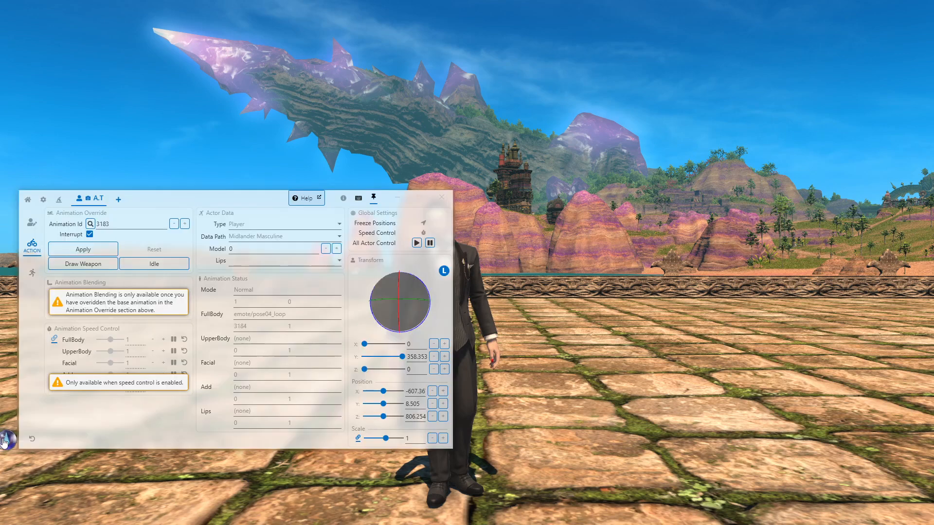
pyautogui.click(90, 224)
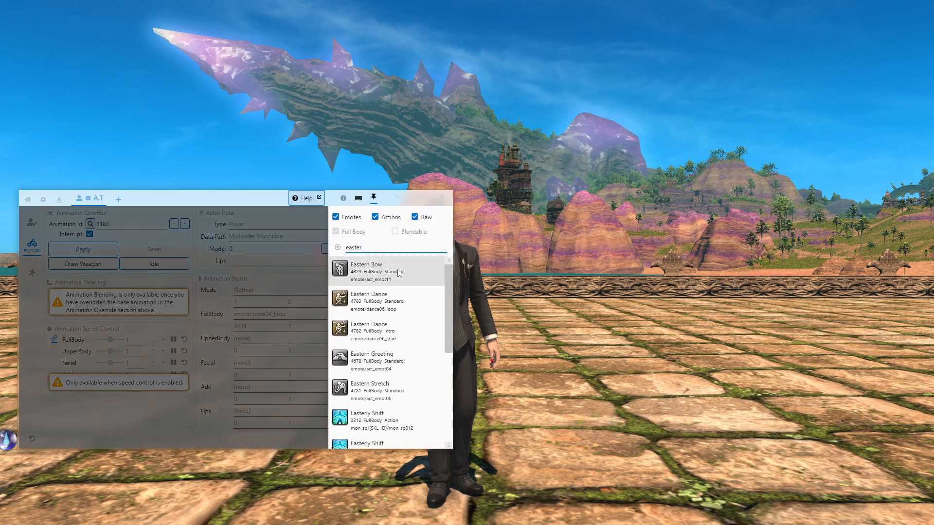
pyautogui.click(381, 305)
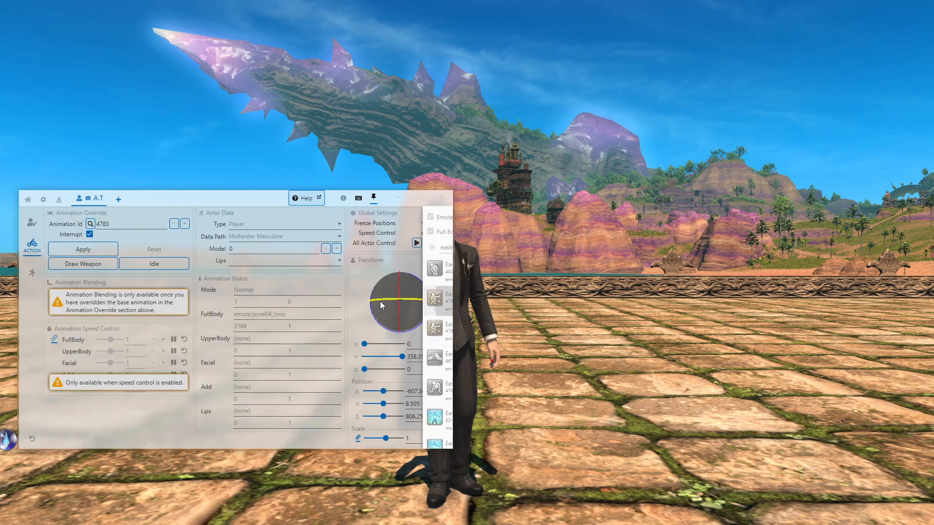
pyautogui.click(84, 250)
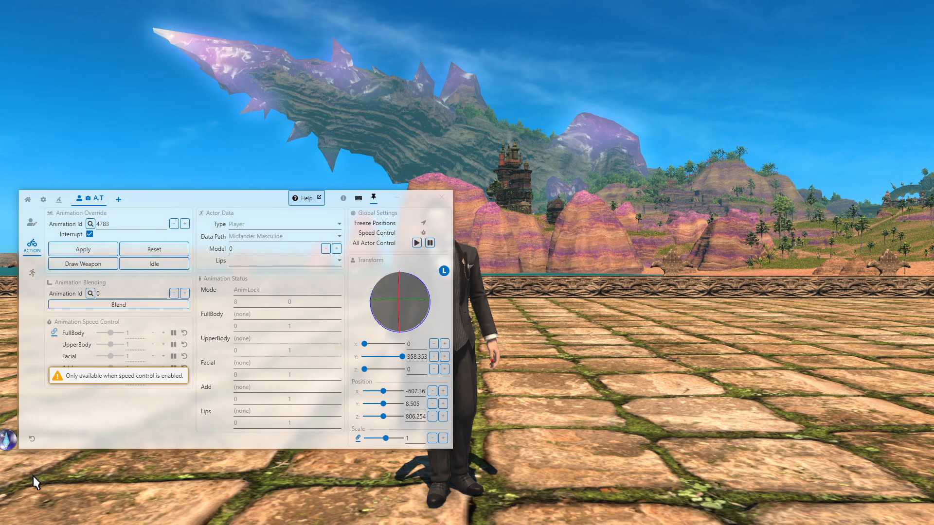
pyautogui.click(8, 442)
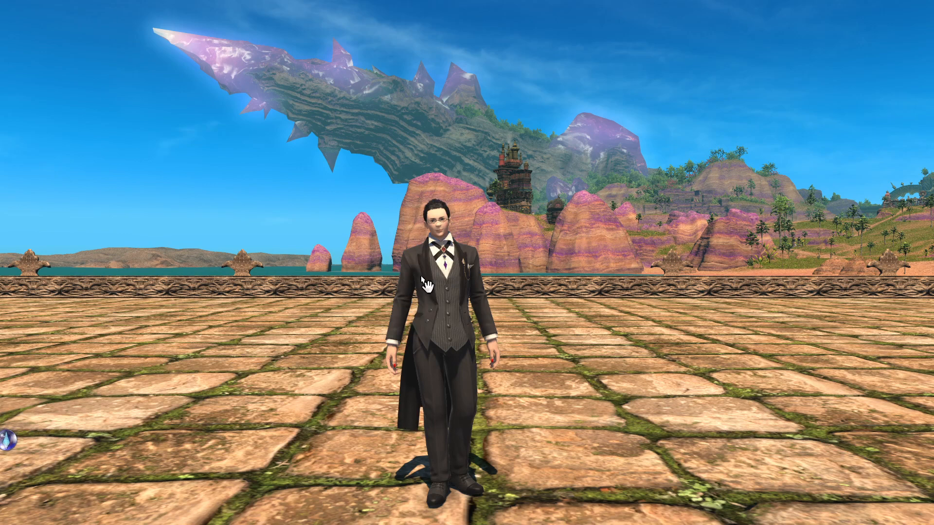
# Open the XAT window with /xat, load edance3.xcp from the Desktop as the camera path, and play it
pyautogui.write('/xat')
pyautogui.press('Return')
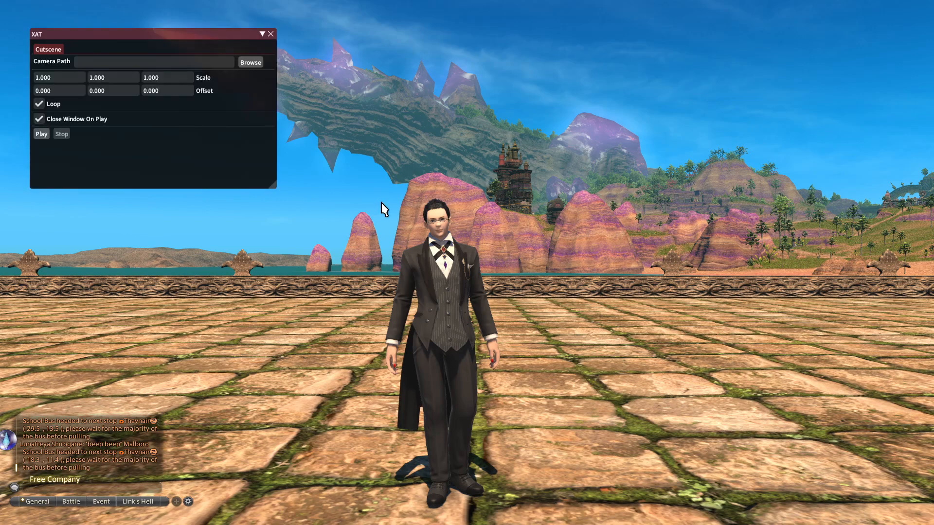
pyautogui.click(249, 63)
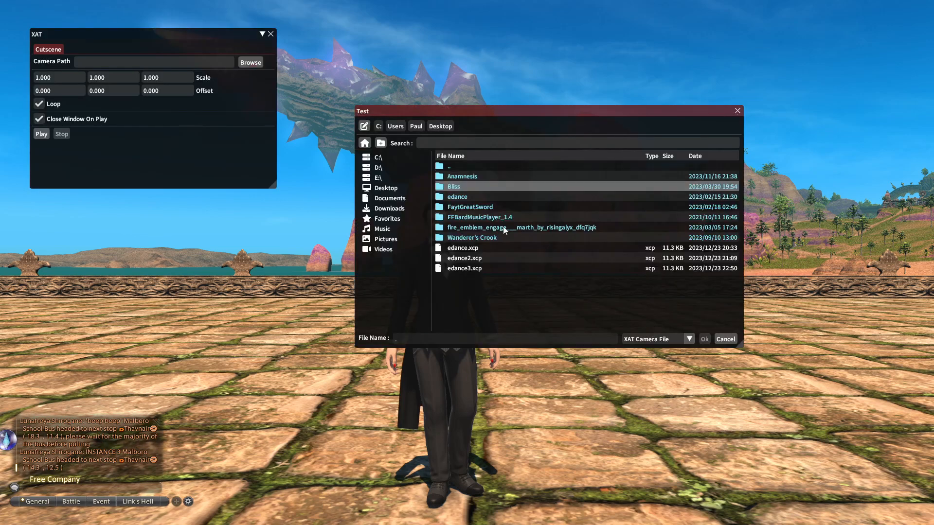
pyautogui.doubleClick(484, 271)
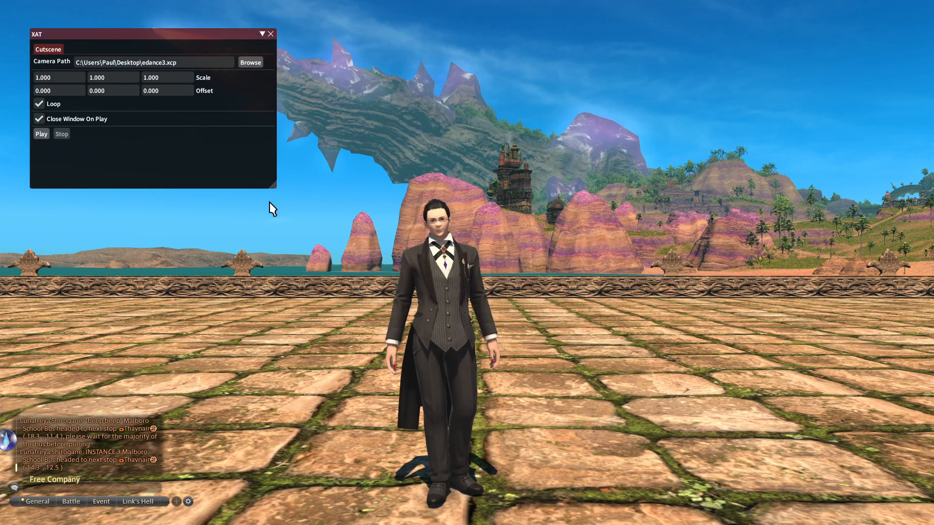
pyautogui.click(41, 134)
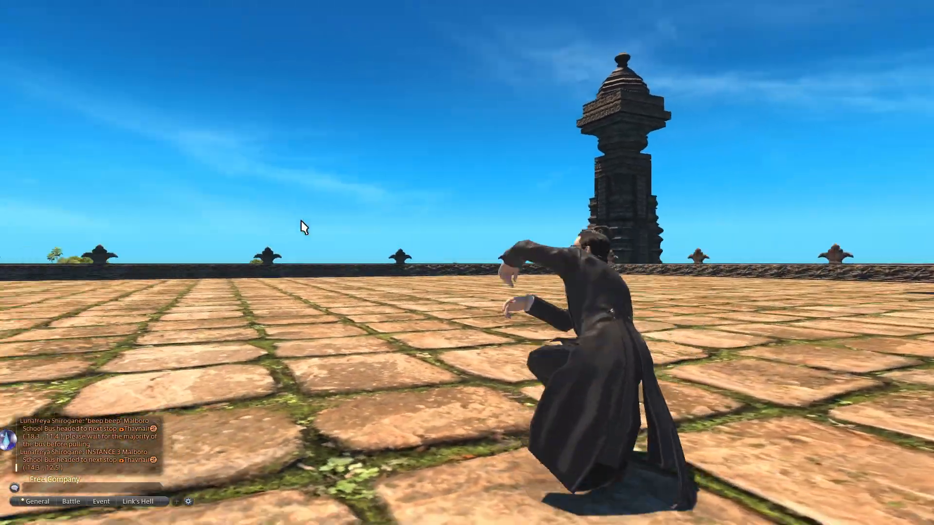
# Switch from the game to the Blender window
pyautogui.hotkey('alt', 'Tab')
pyautogui.press('Tab')
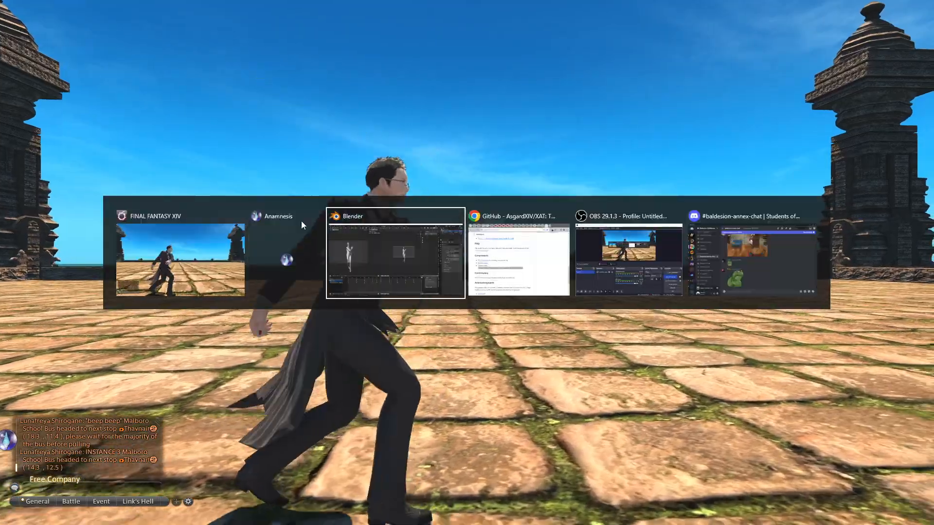